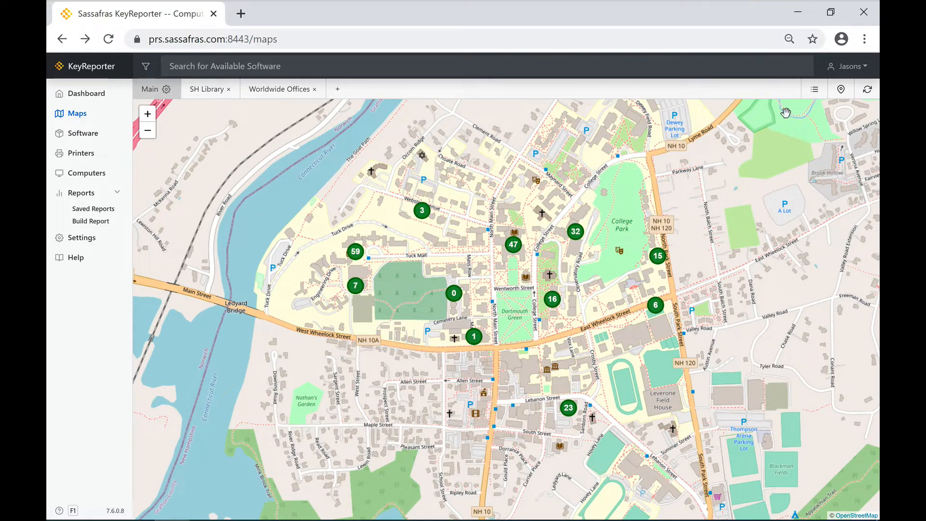
Show the list of labs alongside the map and review the Remote connection properties of Adams Lab 1, leaving them as they are
click(814, 98)
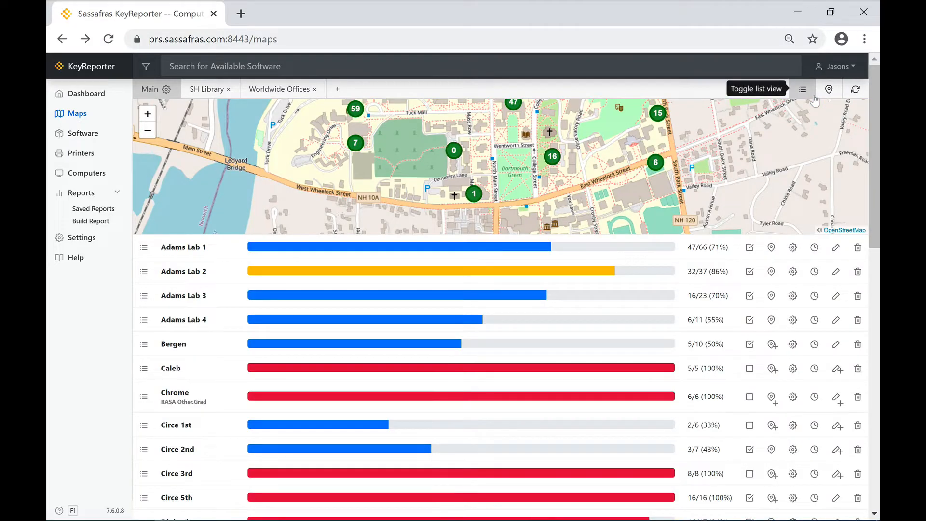
click(797, 253)
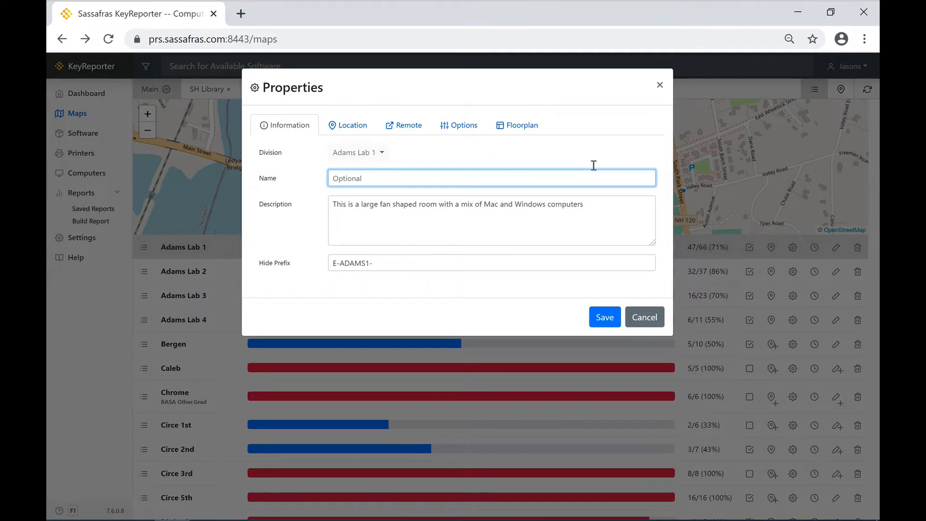
click(409, 126)
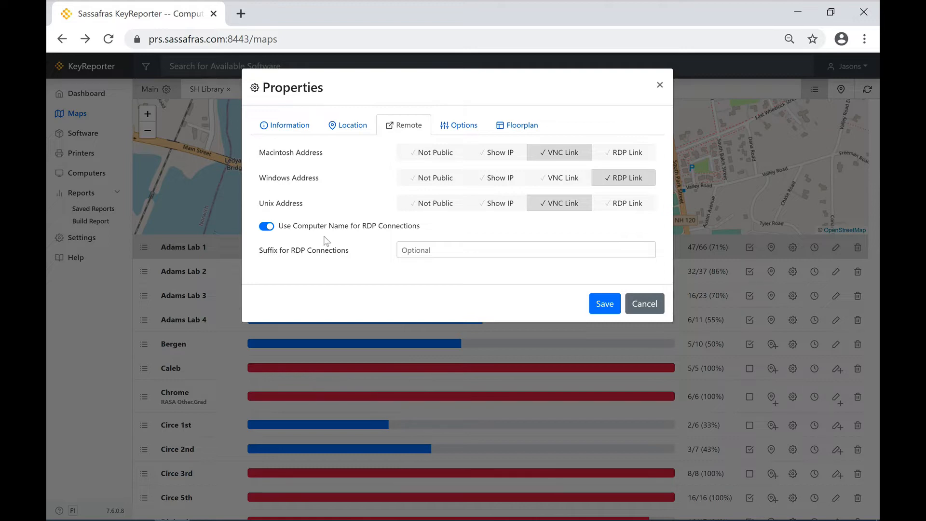
click(660, 85)
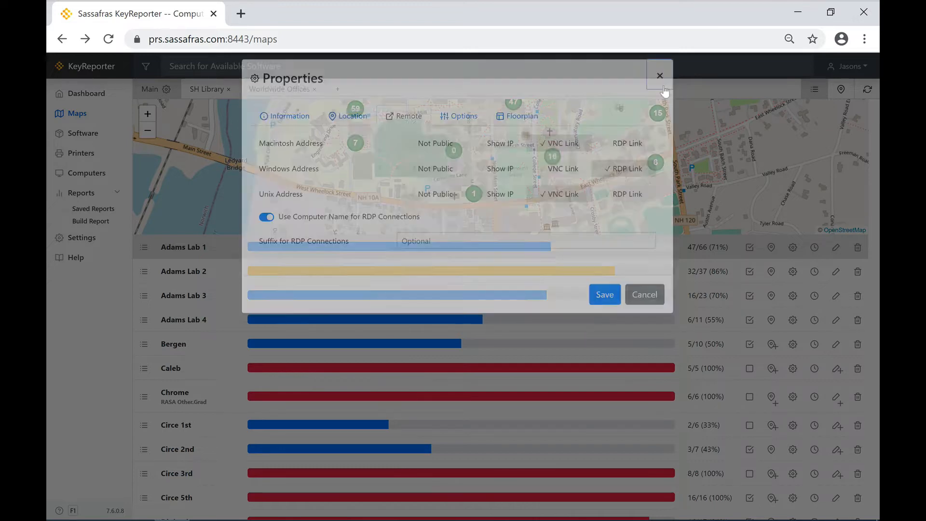
Open the Adams Lab 1 floor plan and show the lab's computers as a list
click(611, 252)
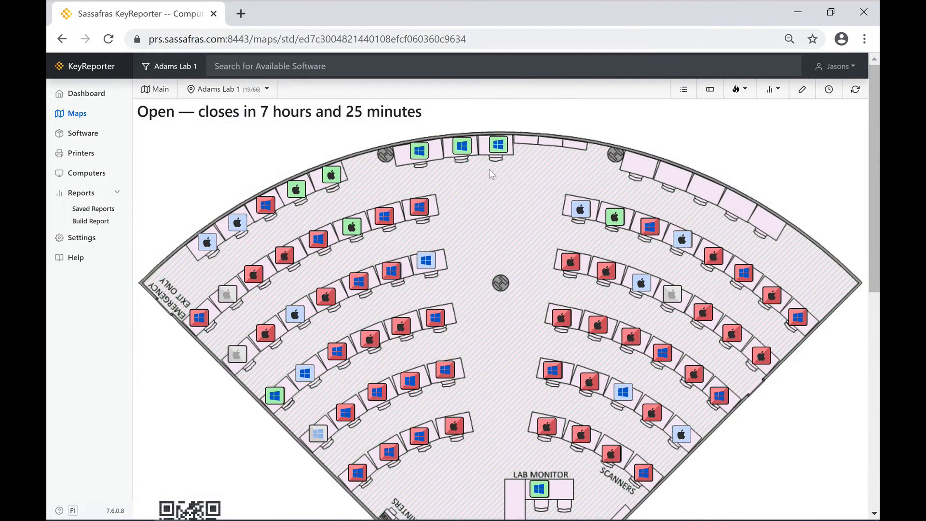
mouse_move(462, 151)
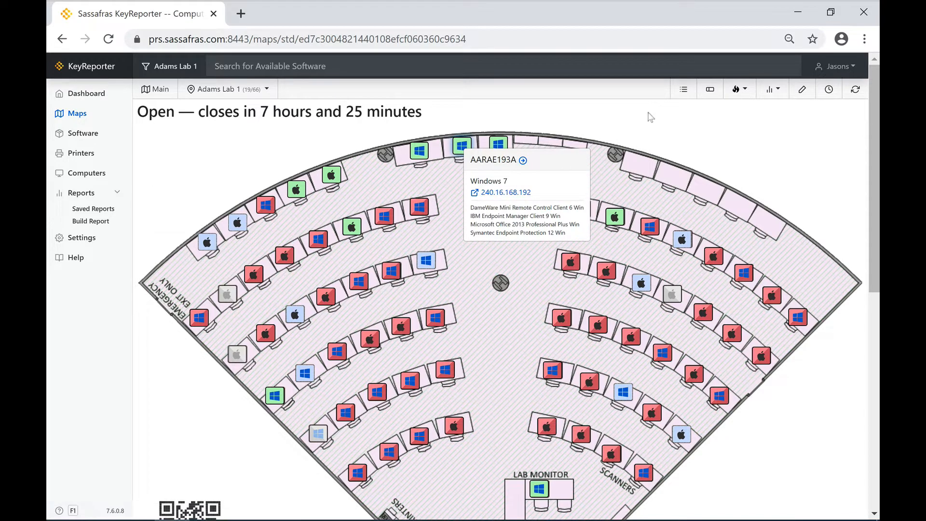
click(683, 90)
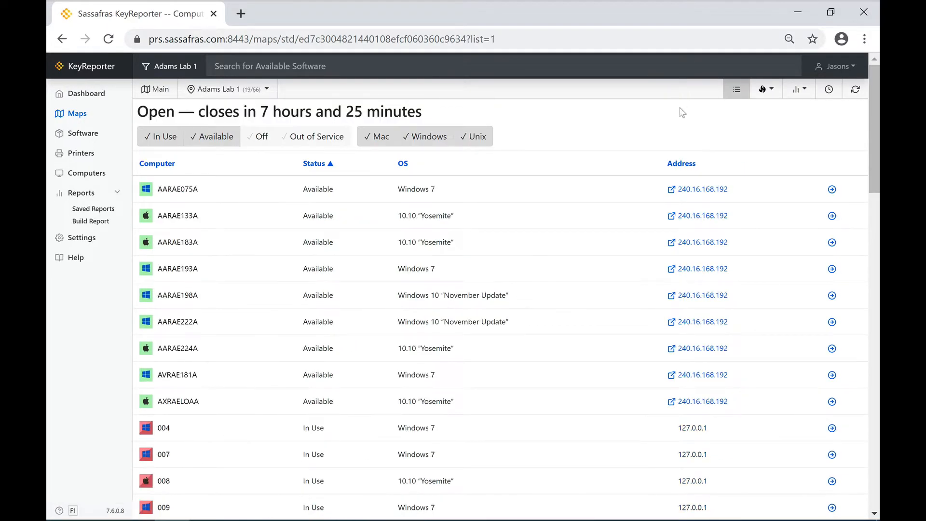
Download the RDP connection file for computer AARAE193A, open it, and dismiss the browser's download bar
click(686, 273)
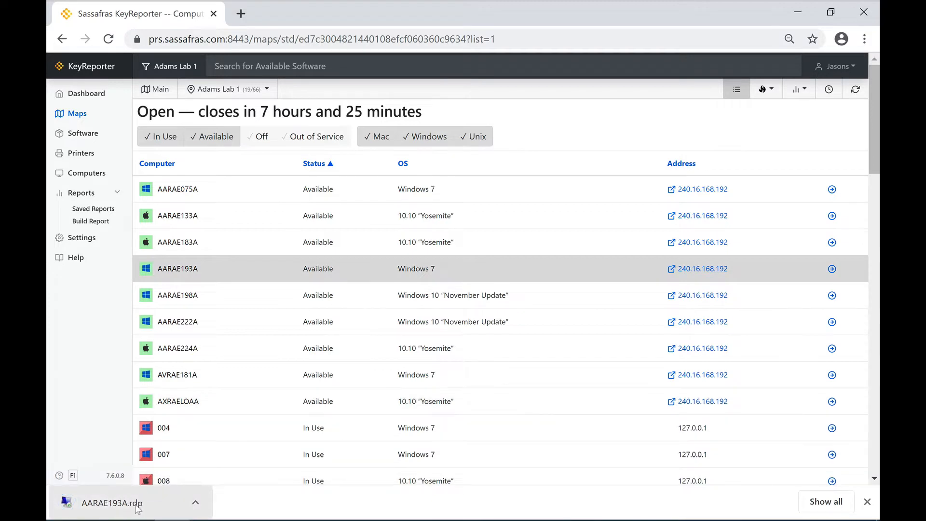
click(159, 505)
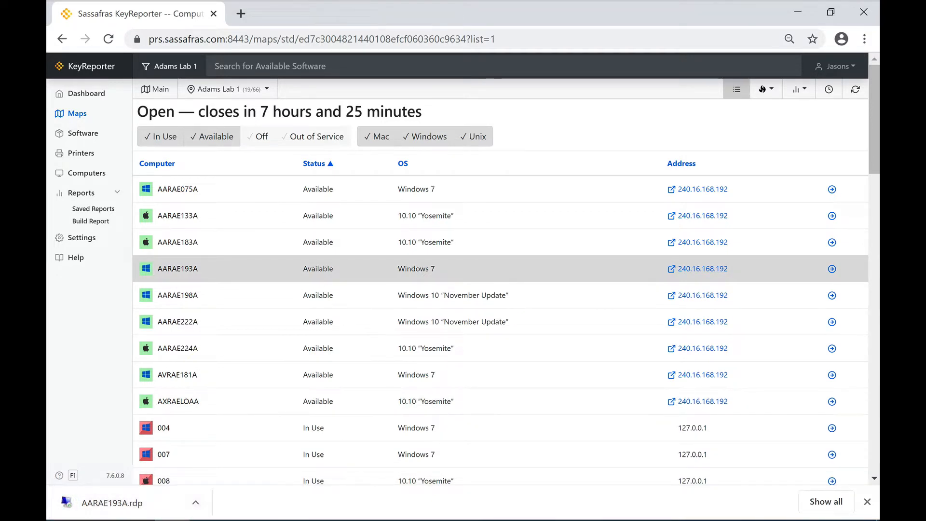
click(867, 502)
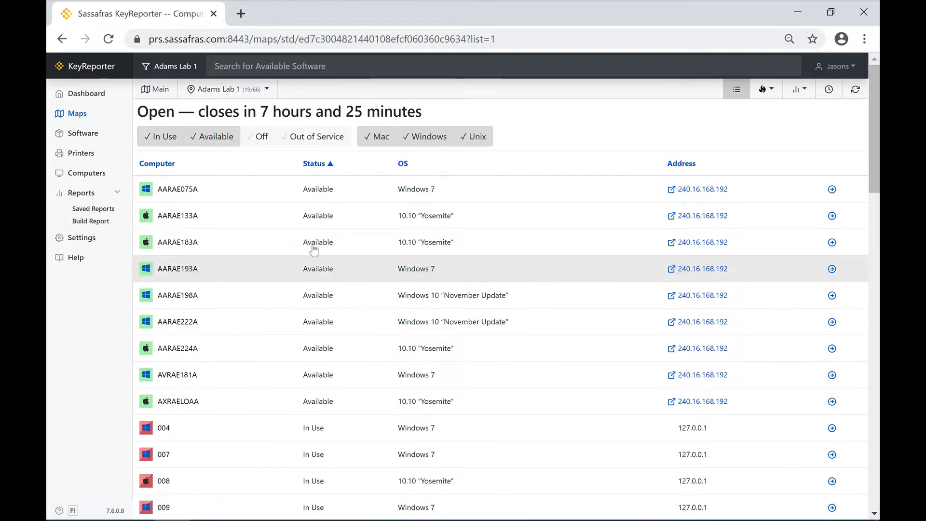
Return to the main Maps page and clear the Adams Lab 1 scope filter
click(86, 117)
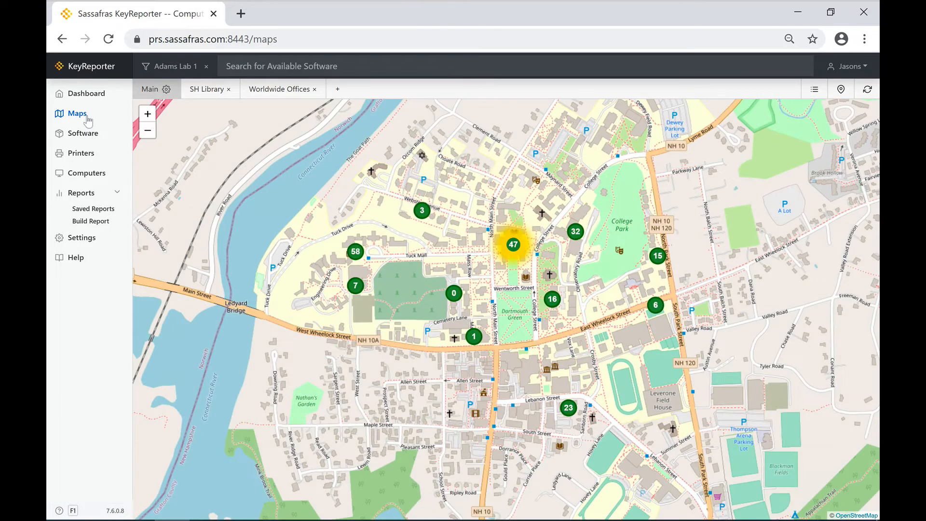
click(206, 66)
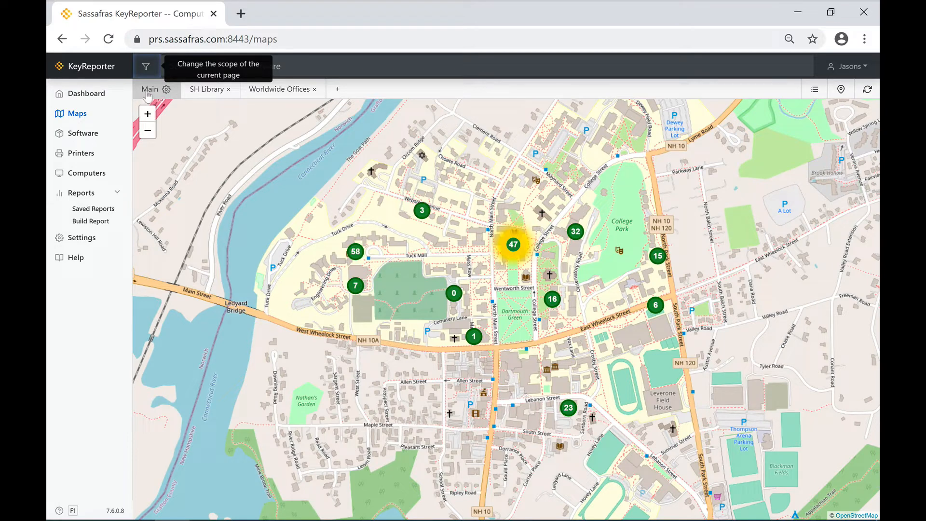
click(340, 94)
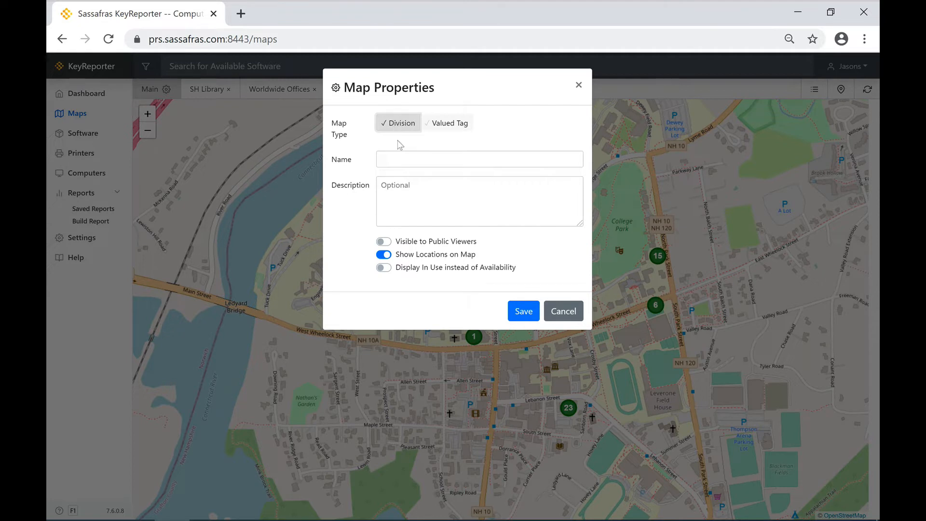
click(404, 156)
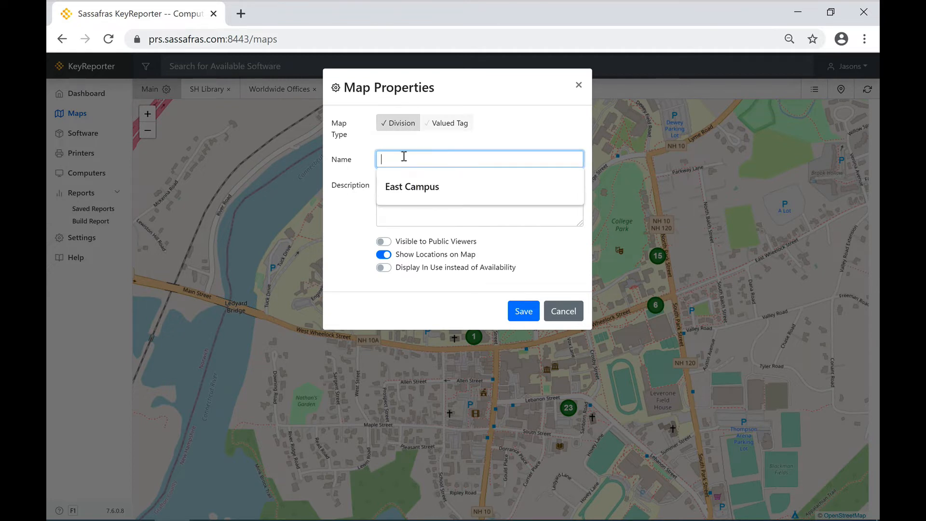
text(New Tab)
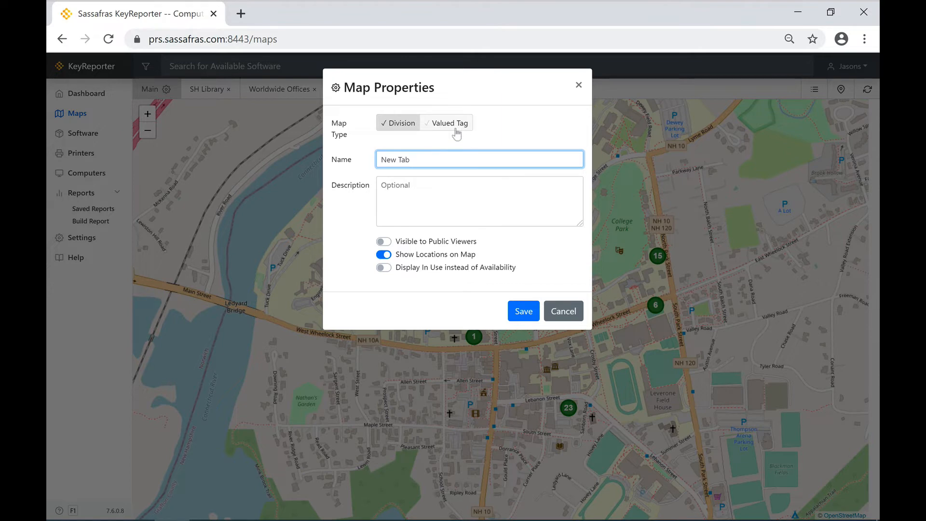
click(579, 85)
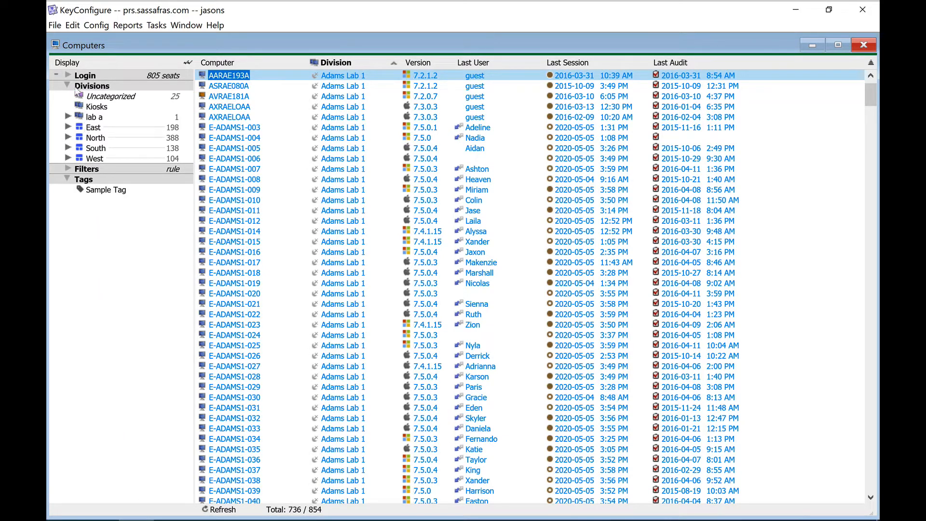
In KeyConfigure, install the Add Tags and Remove Tags scripts from the Sassafras script library on the server for all admins
click(55, 26)
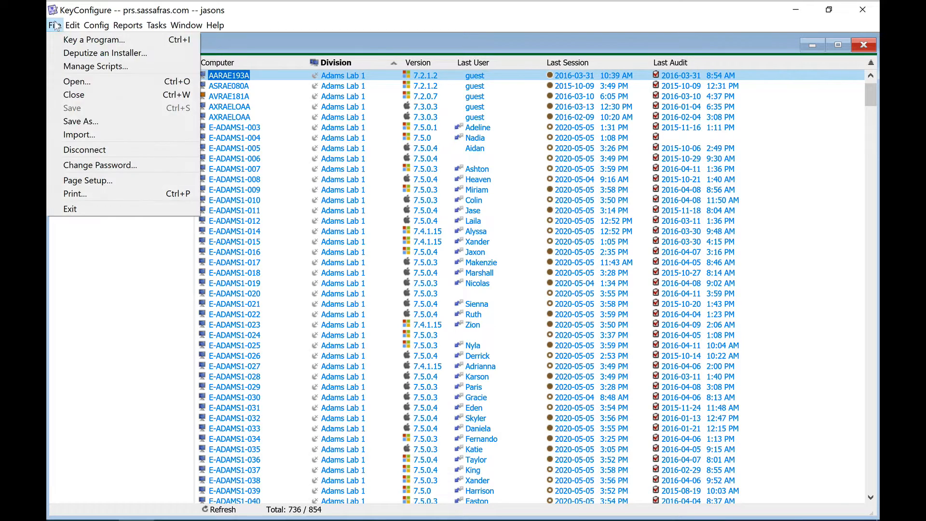
click(92, 66)
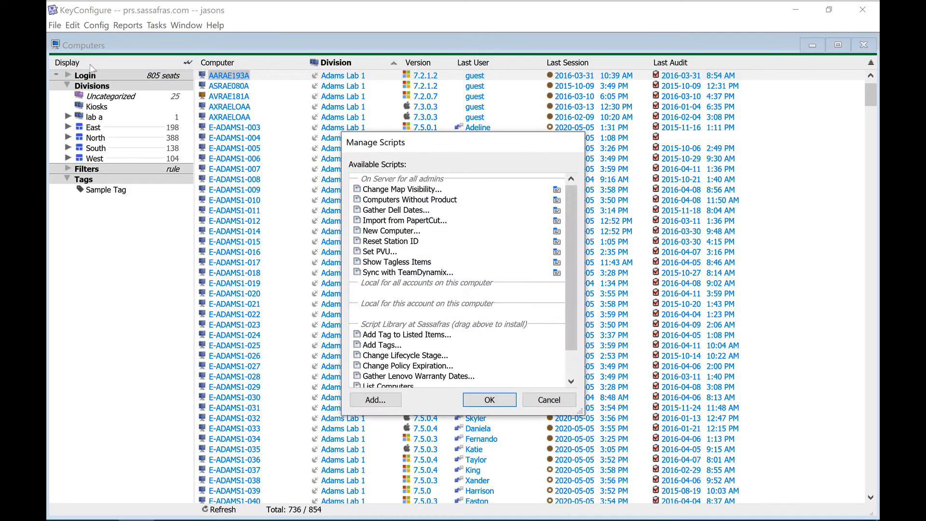
click(389, 346)
drag(388, 347, 393, 192)
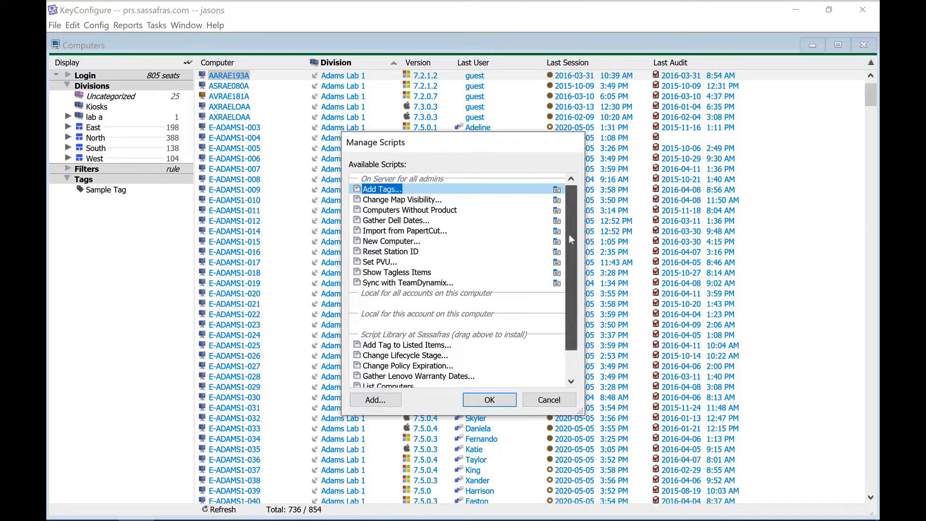
drag(569, 233, 570, 280)
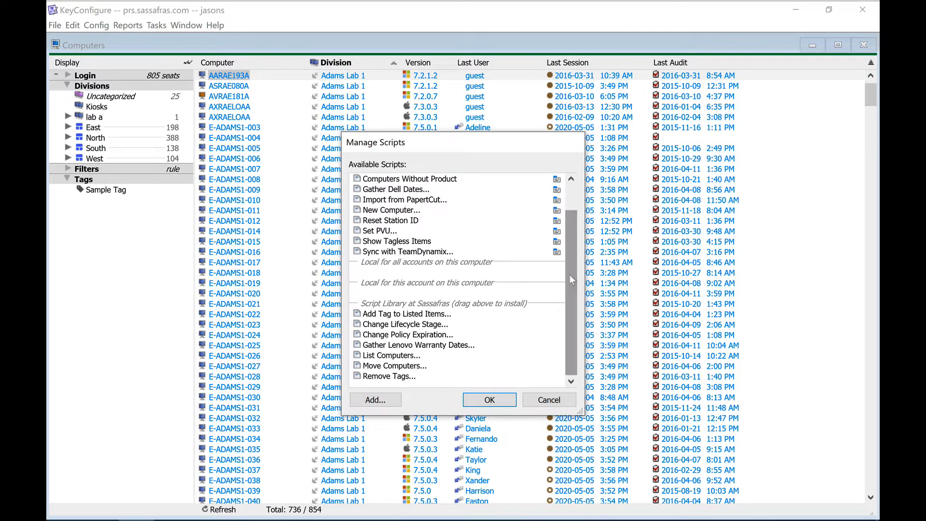
click(399, 377)
drag(399, 379, 397, 219)
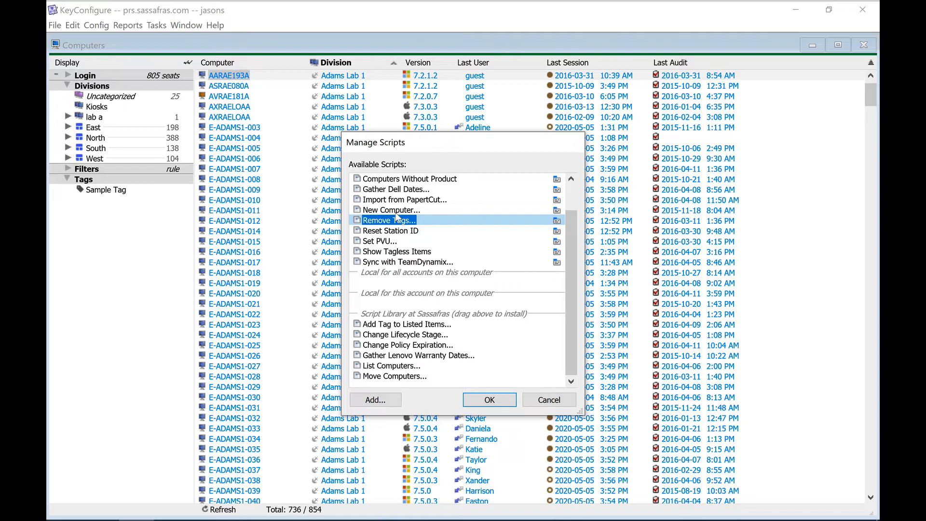
click(489, 399)
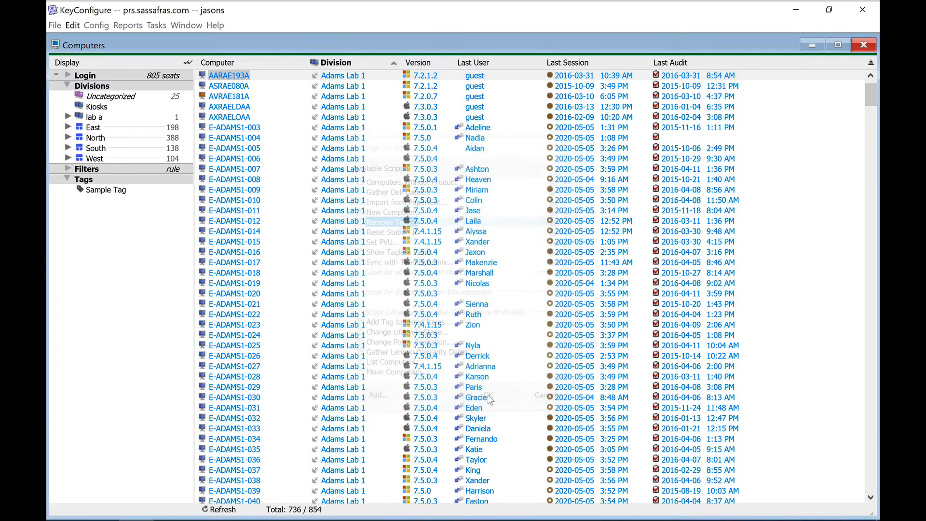
Add the tag "Virtual Labs:Computer List 1" to the computers from AARAE193A through E-ADAMS1-031
click(237, 77)
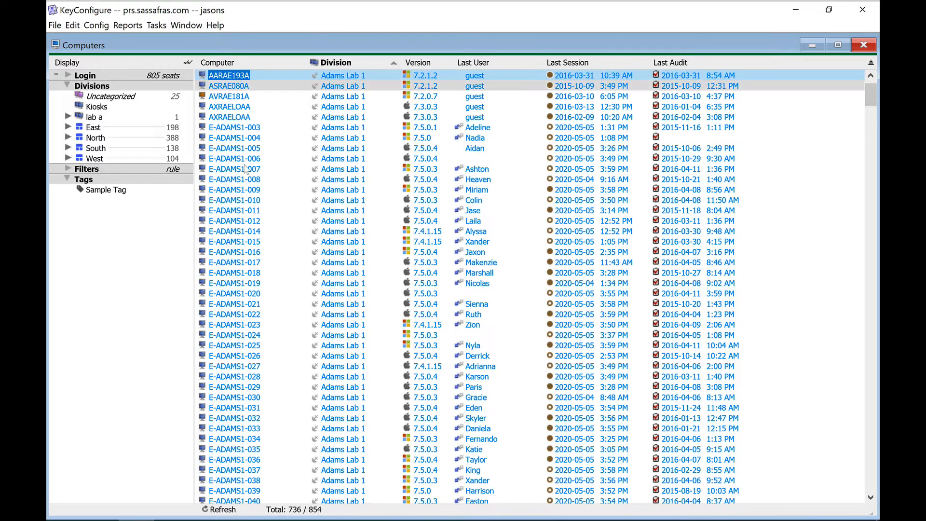
shift+click(247, 408)
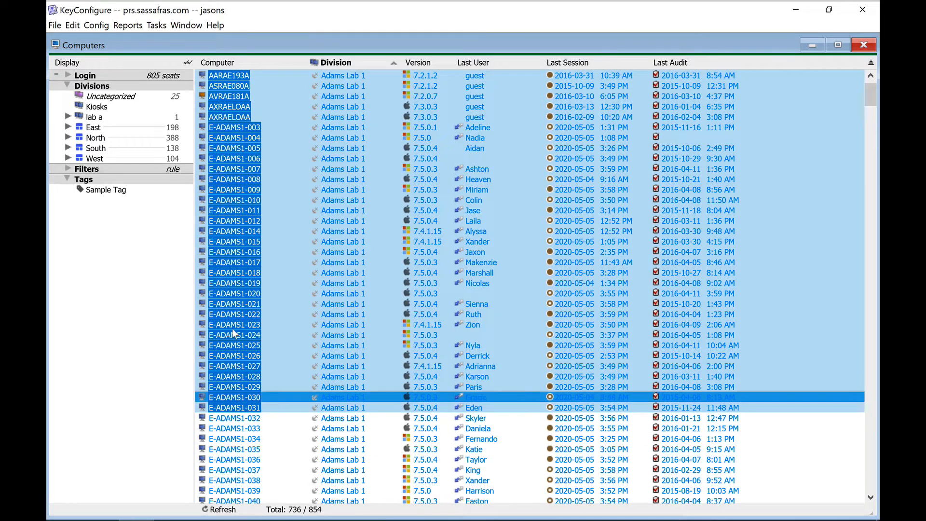
right_click(229, 291)
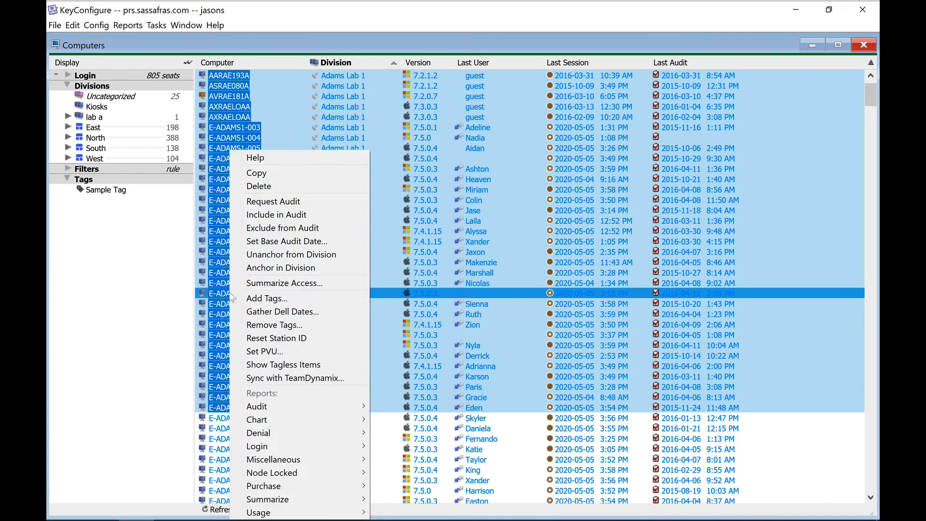
click(264, 297)
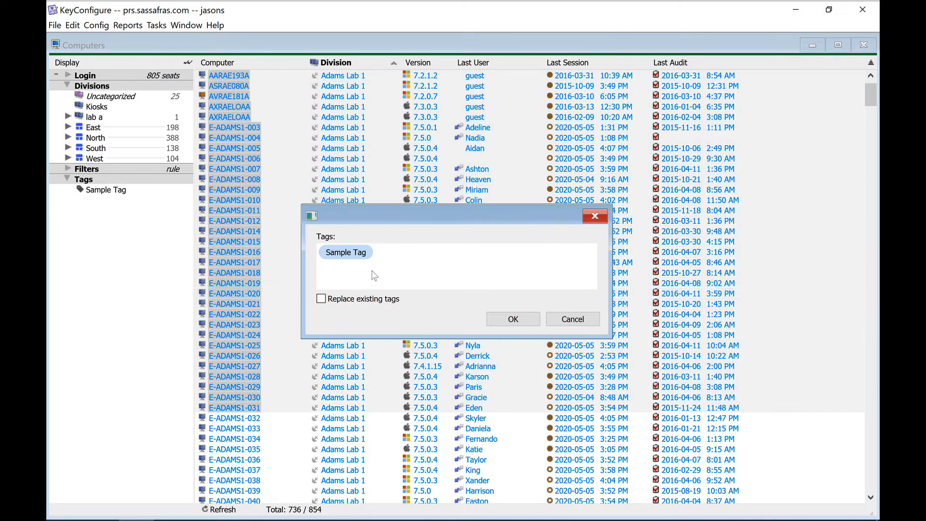
click(396, 257)
text(Vi)
text(rtual)
text( Labs)
text(:Compute)
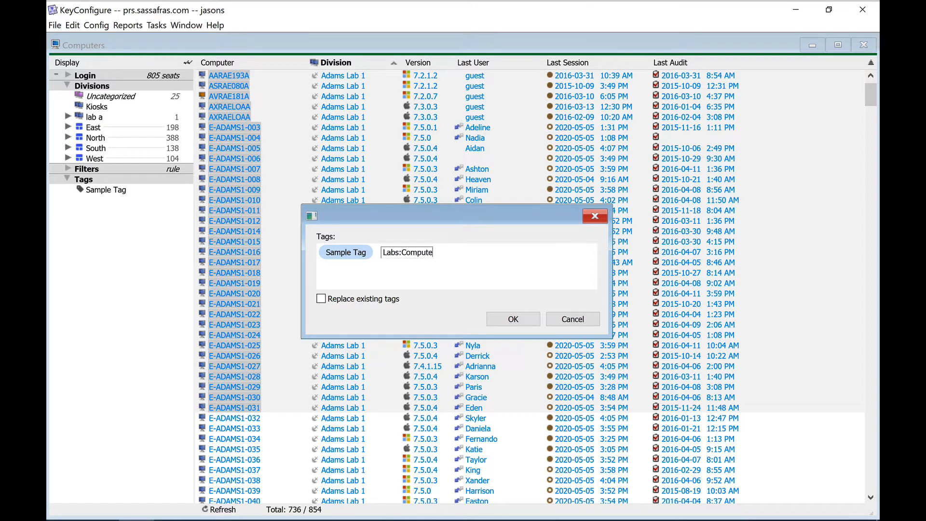
text(r List 1)
key(Return)
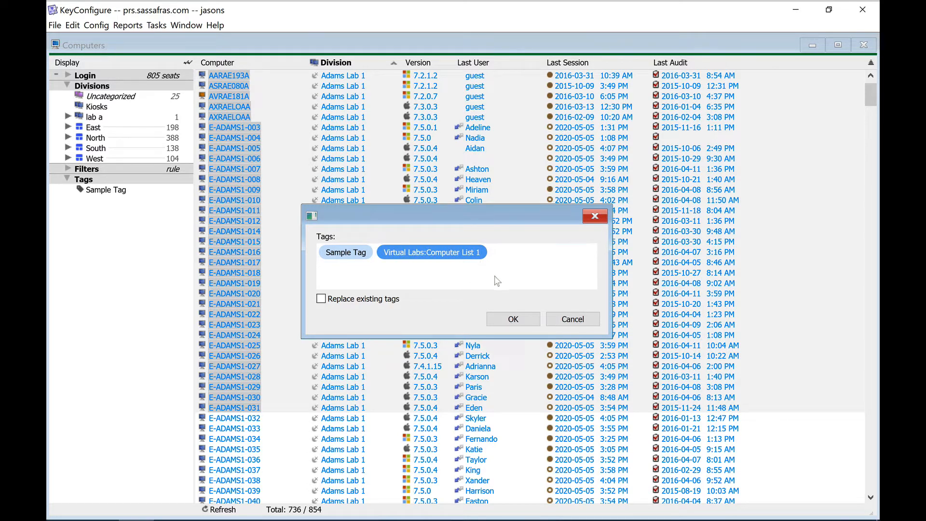
click(514, 321)
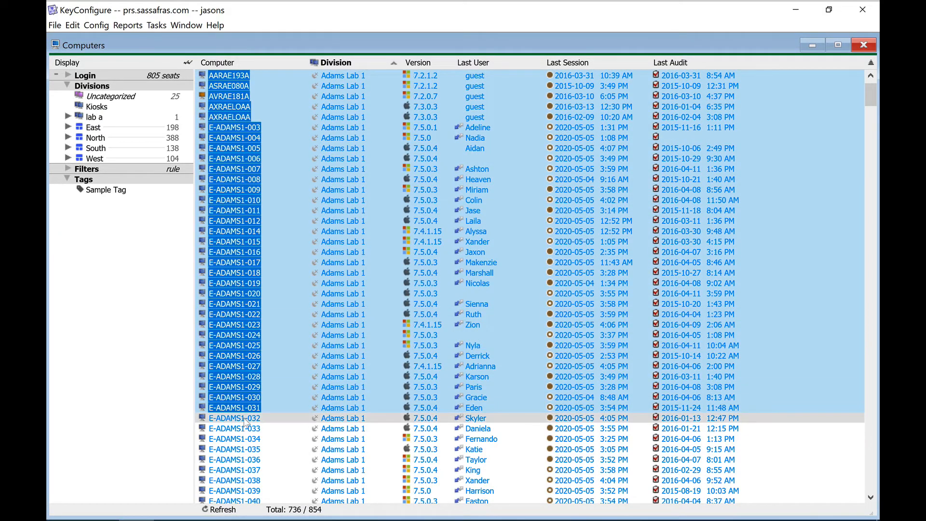
Add the tag "Virtual Labs:Computer List 2" to the computers from E-ADAMS1-032 through E-ADAMS1-040
click(245, 420)
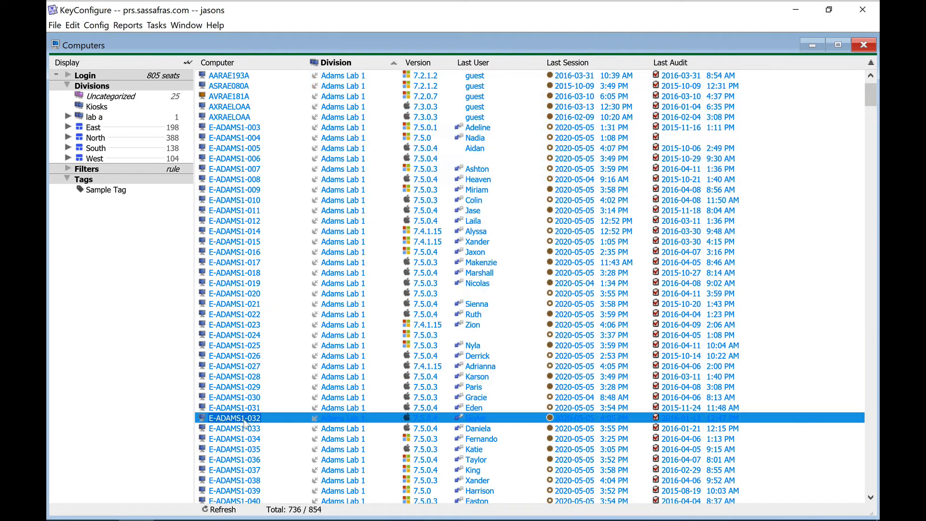
shift+click(248, 501)
right_click(245, 449)
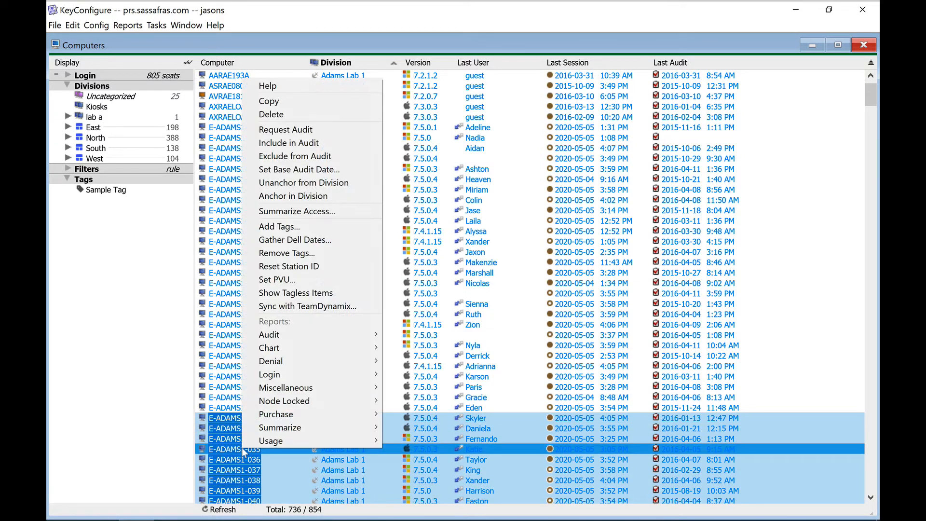
click(275, 227)
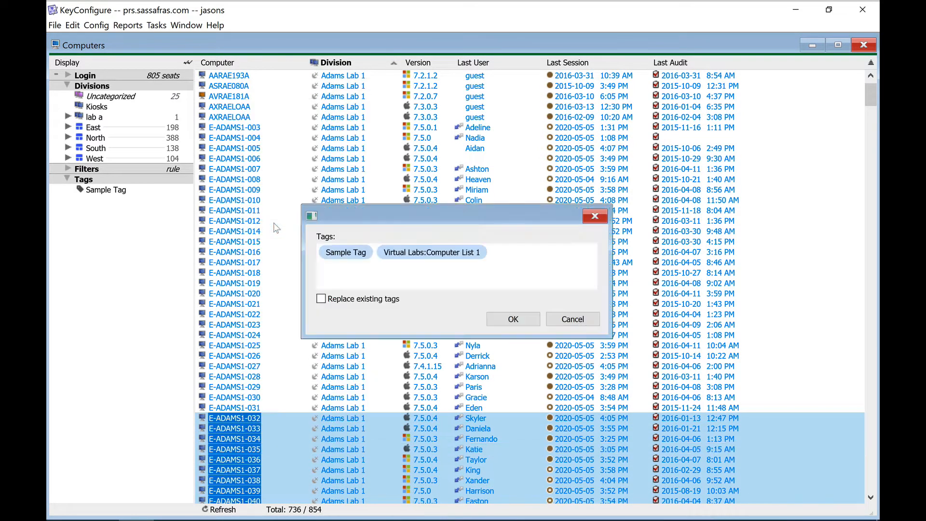
click(503, 254)
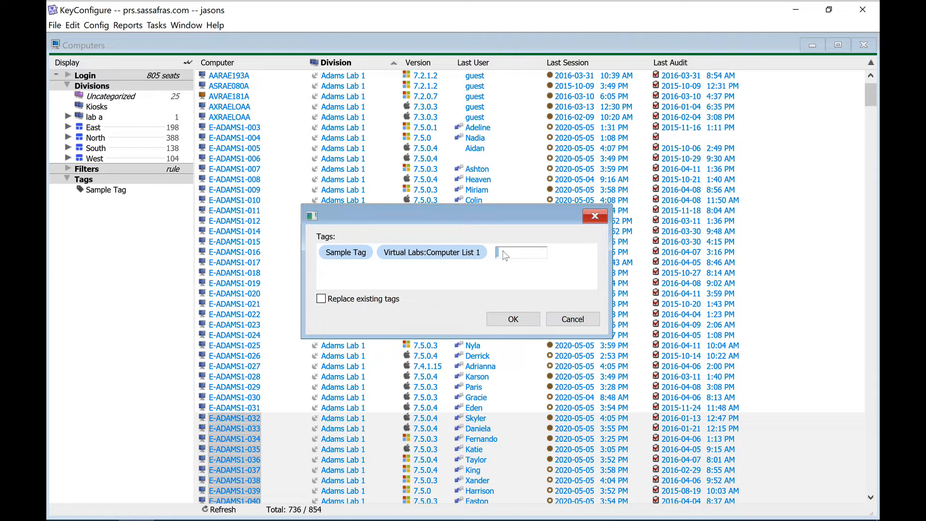
text(Virtual )
text(Labs)
text(:Computer)
text( List)
text( 2)
key(Return)
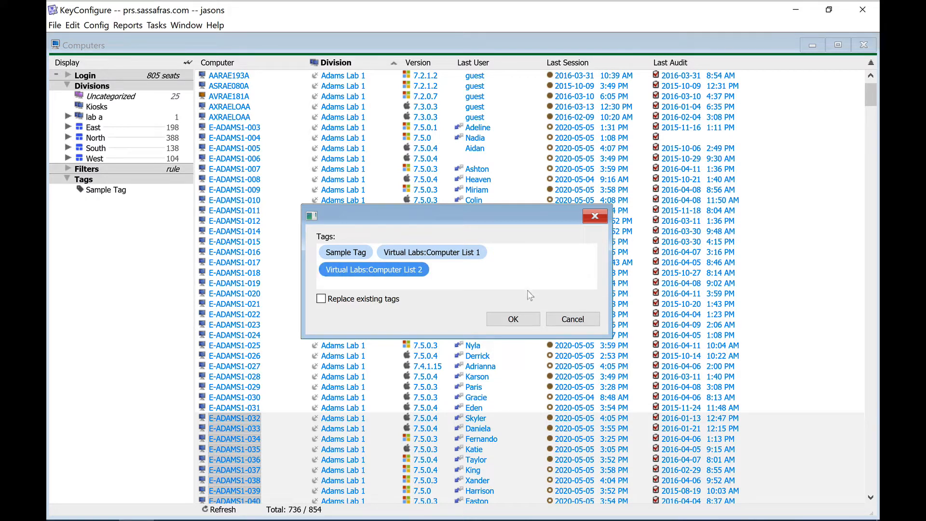
click(513, 319)
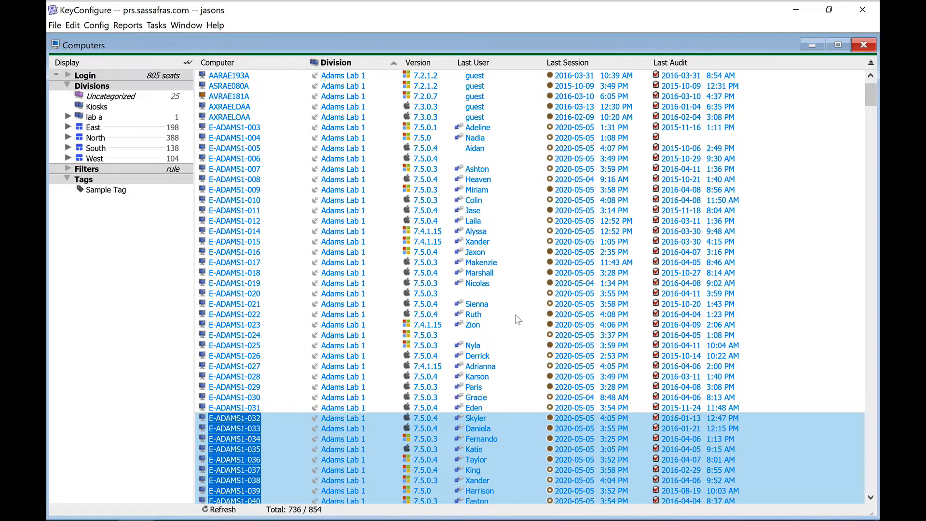
Check the tags assigned to computer E-ADAMS1-033 in its details, and close them
double_click(242, 428)
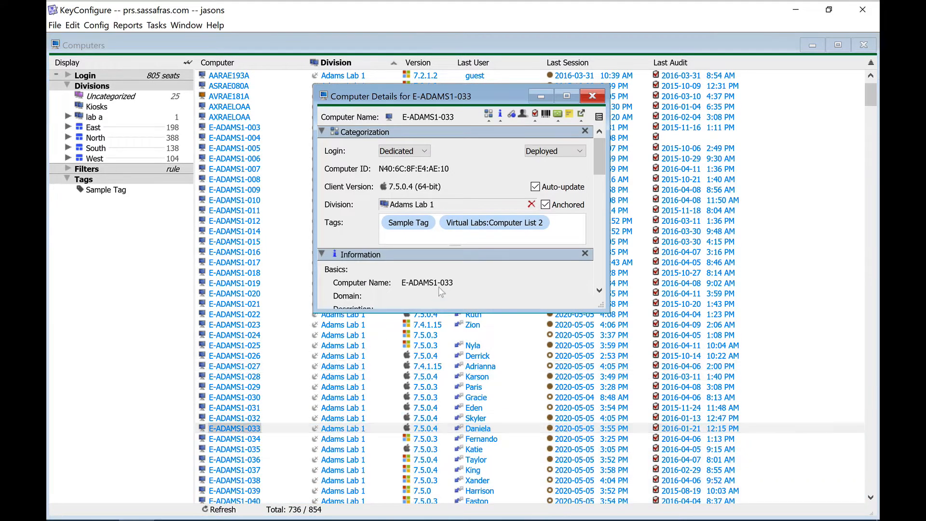
click(506, 230)
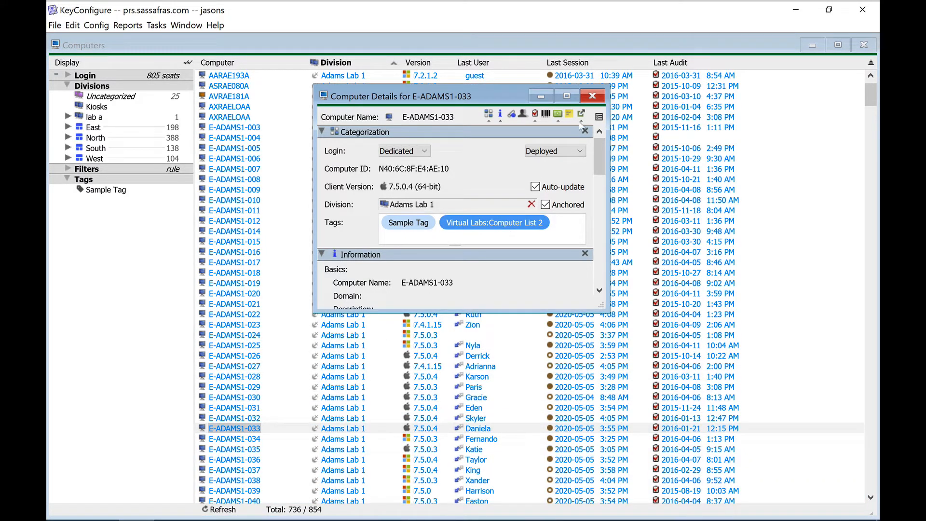
click(592, 96)
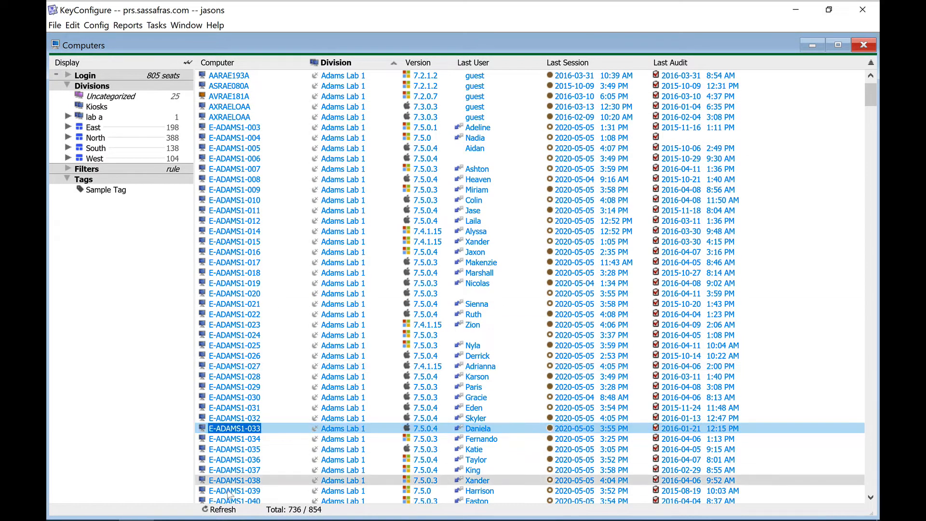
Switch to KeyReporter in the browser and start a new Valued Tag map based on the Virtual Labs tag
mouse_move(193, 519)
click(173, 458)
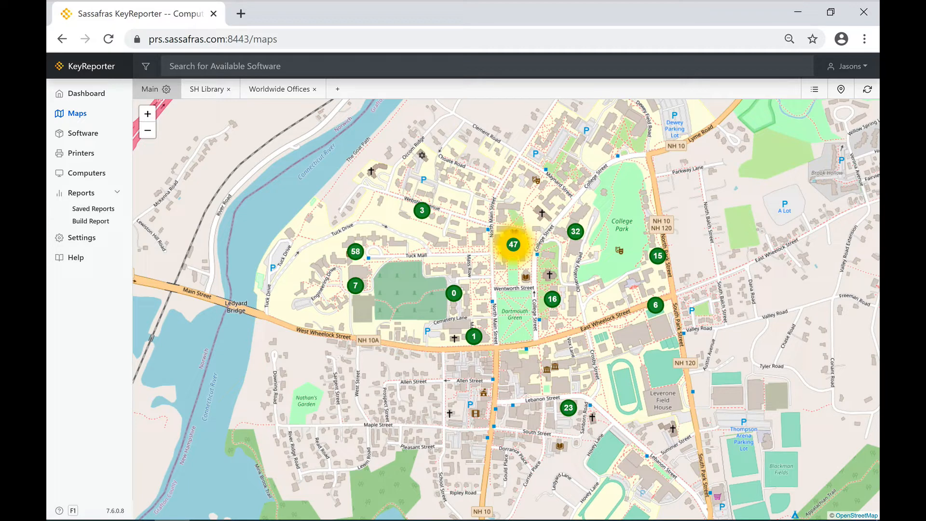
click(338, 89)
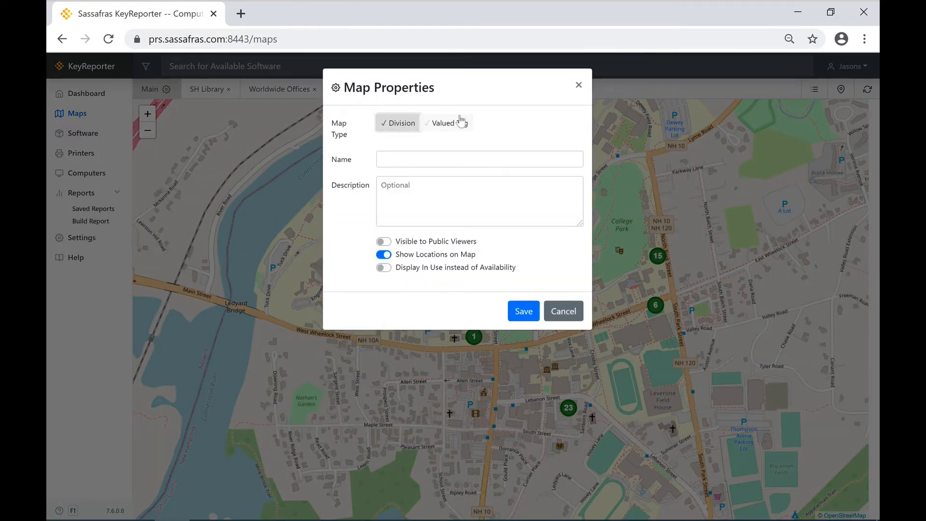
click(454, 123)
click(436, 159)
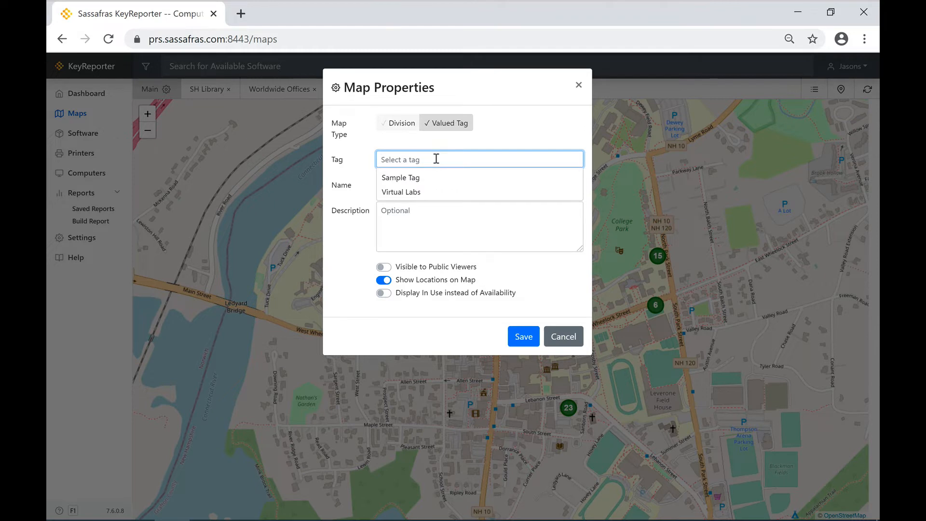
click(440, 193)
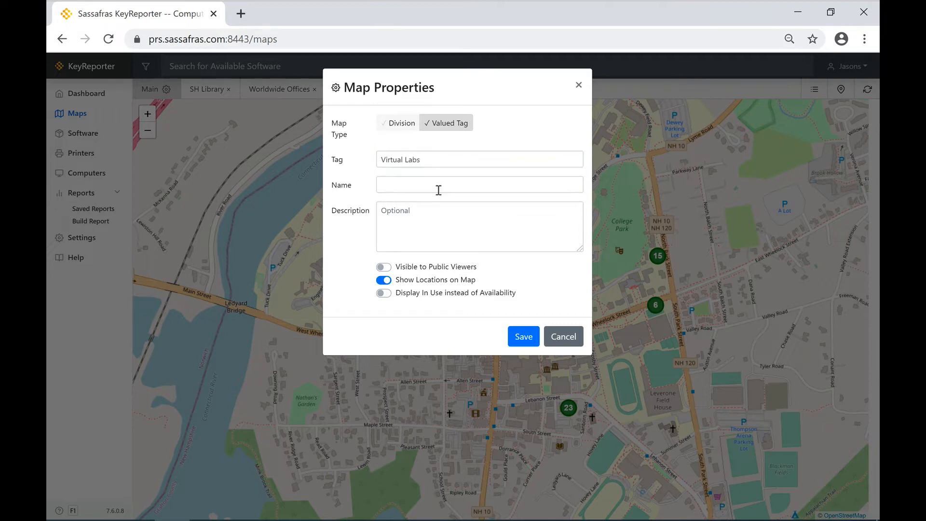
Name the new map Virtual Labs, make it visible to public viewers, and save it
click(436, 186)
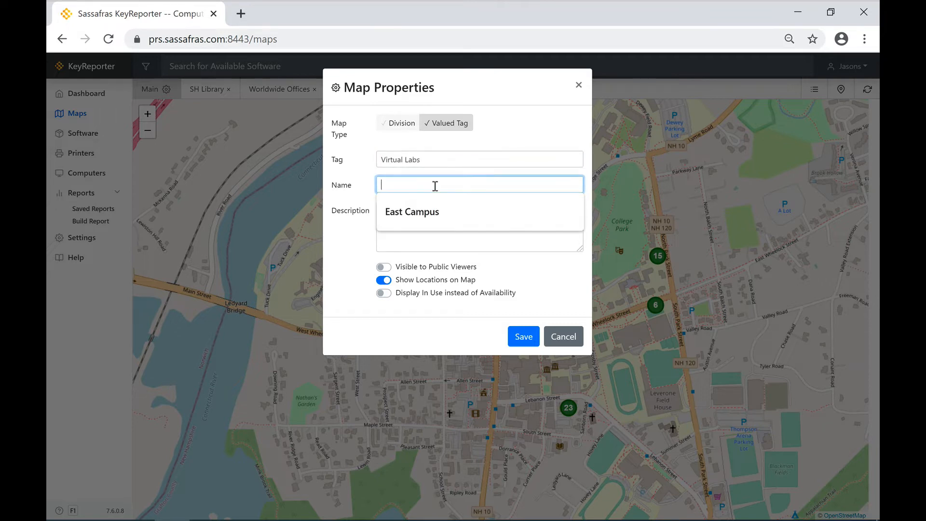
text(Virtual )
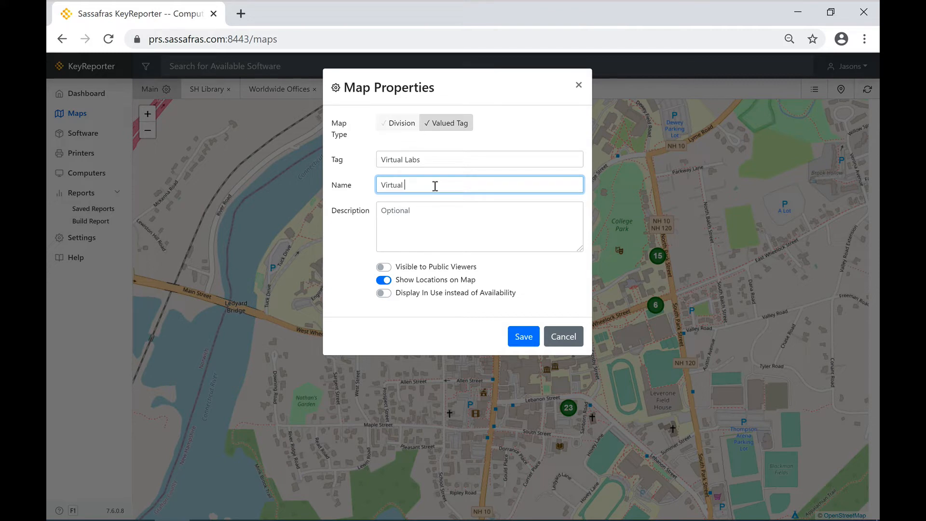
text(Labs)
click(384, 267)
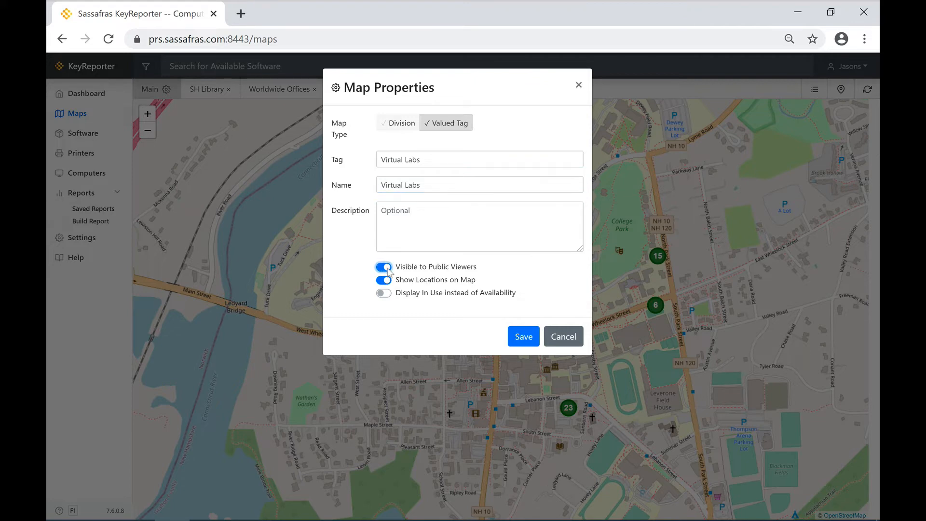
click(524, 337)
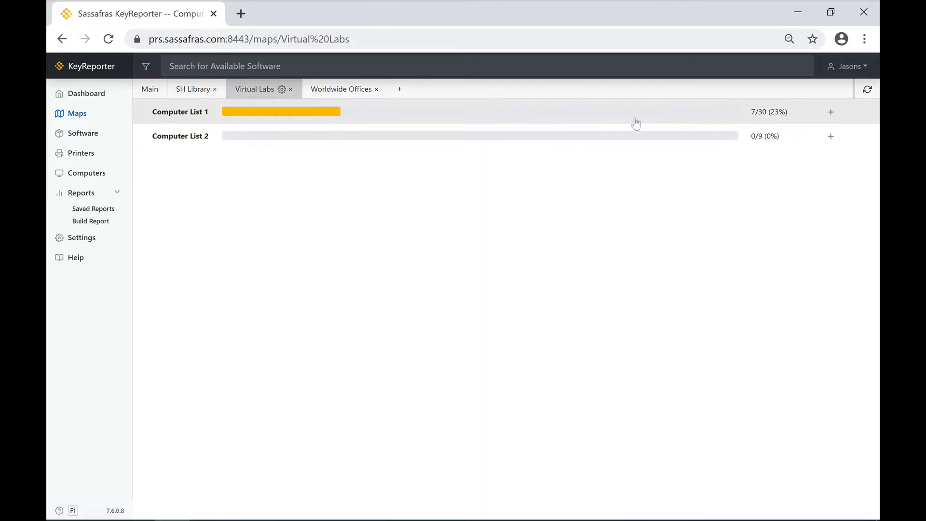
Add Computer List 1 to the map with a VNC link for Macintosh, RDP link for Windows and VNC link for Unix
click(830, 112)
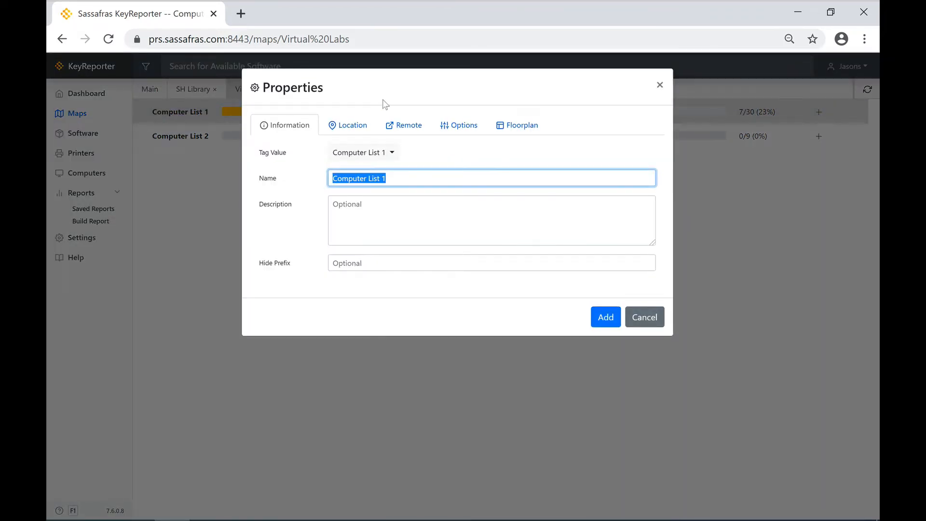
click(401, 130)
click(575, 154)
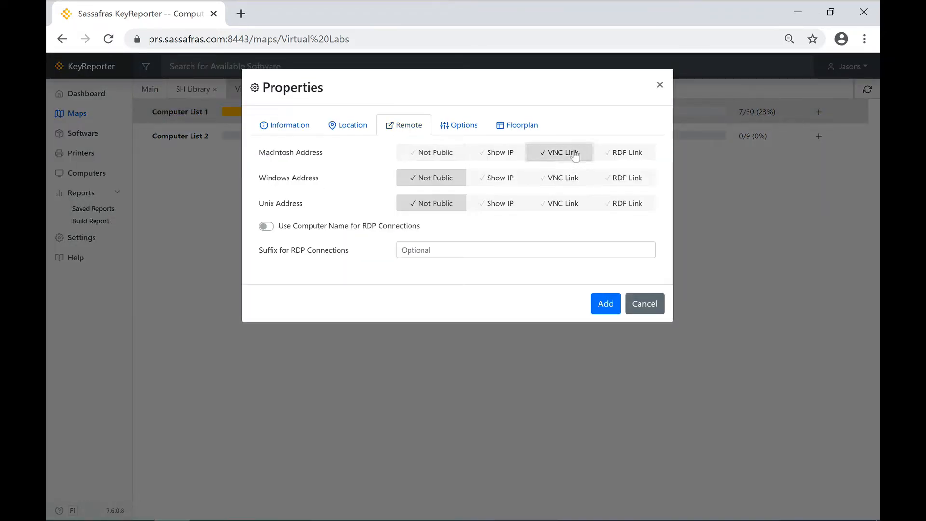
click(615, 178)
click(569, 204)
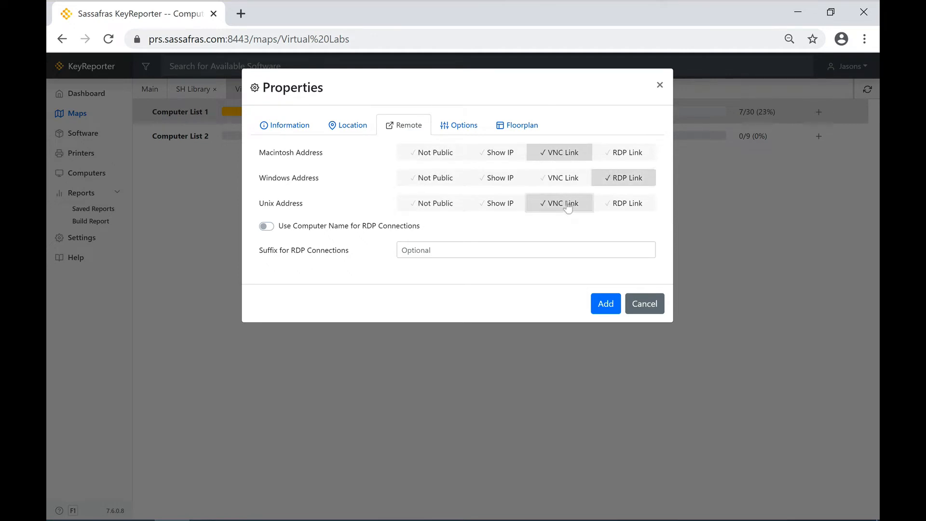
click(603, 311)
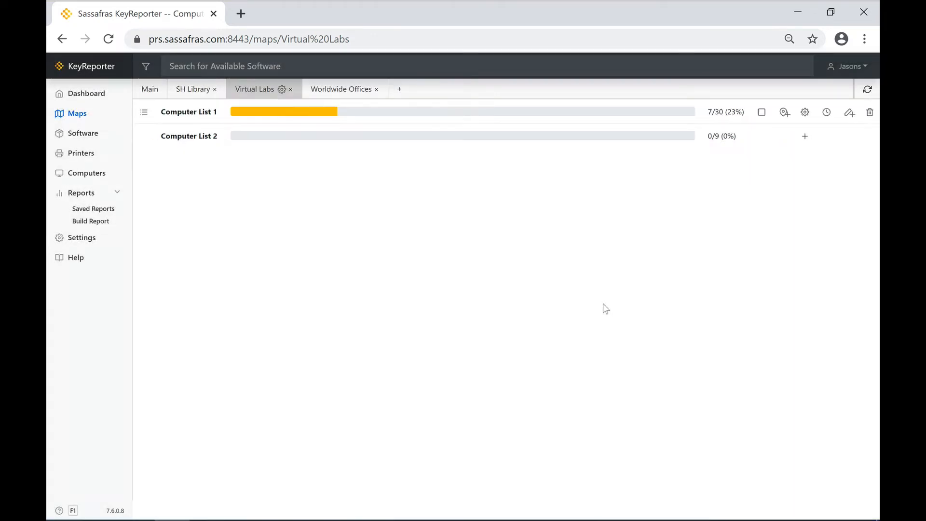
Add Computer List 2 to the map with a VNC link for Macintosh, RDP link for Windows and VNC link for Unix
click(803, 138)
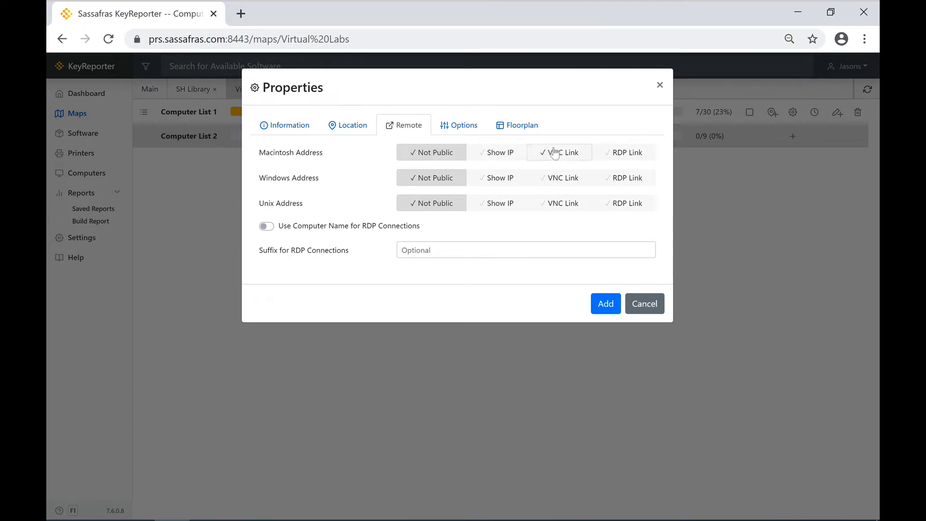
click(554, 153)
click(613, 179)
click(571, 208)
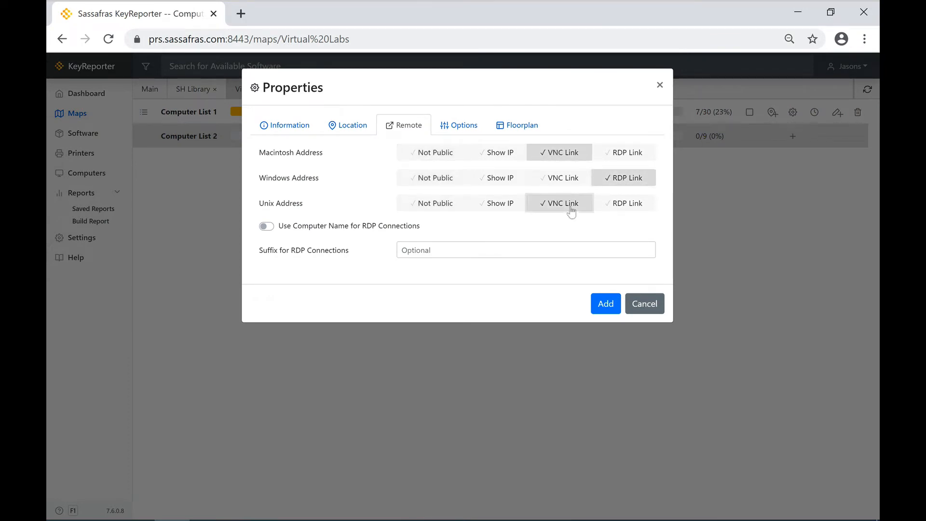
click(605, 307)
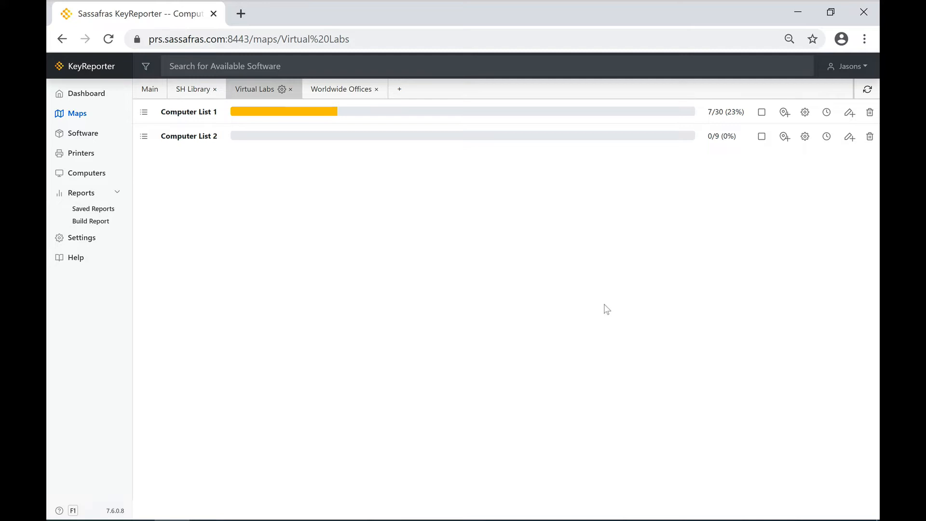
Open Computer List 1 and look through its computers' status and remote address links
click(506, 116)
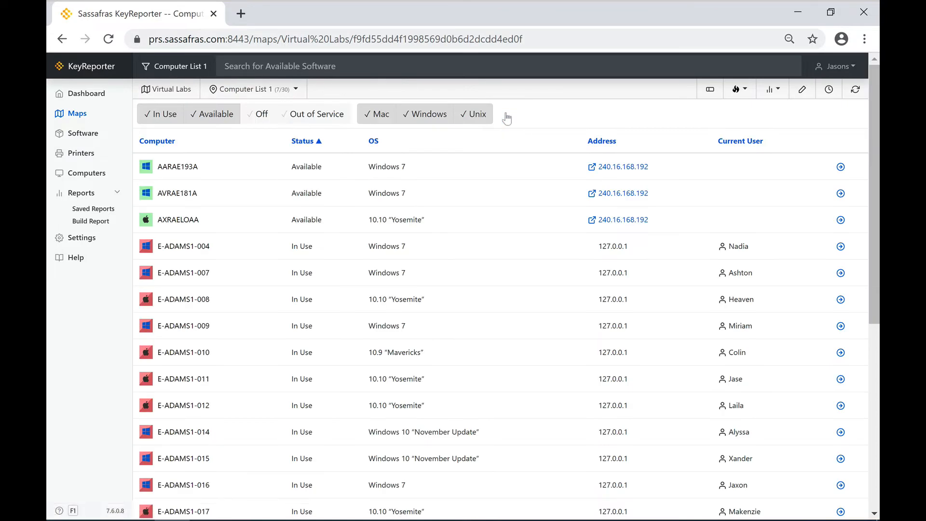
scroll(485, 369, down, 4)
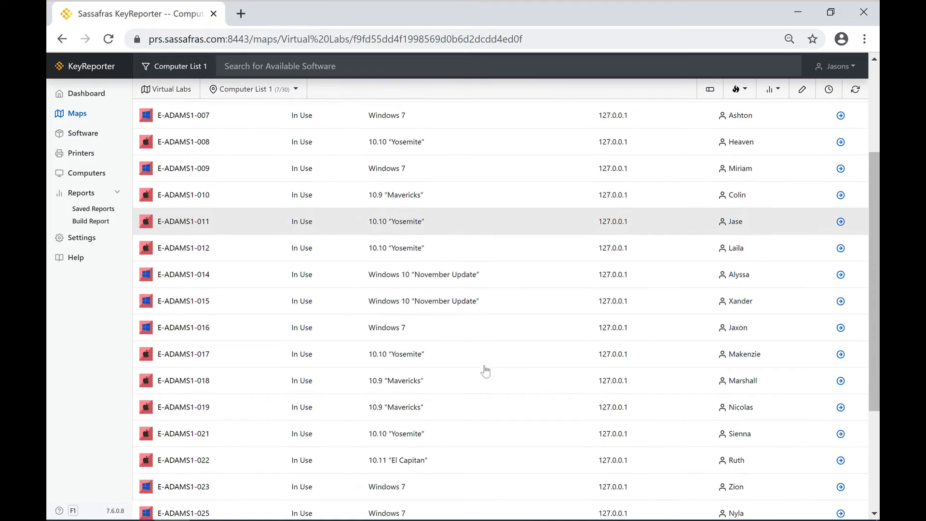
scroll(486, 371, up, 4)
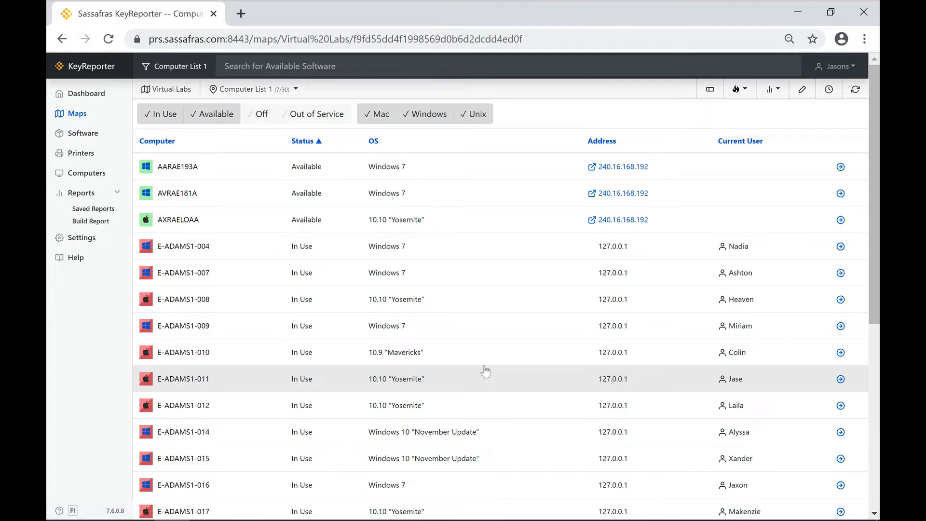
Insert "frame-core/" before "maps" in the Computer List 1 page address and load the frame-only view
click(256, 42)
click(256, 41)
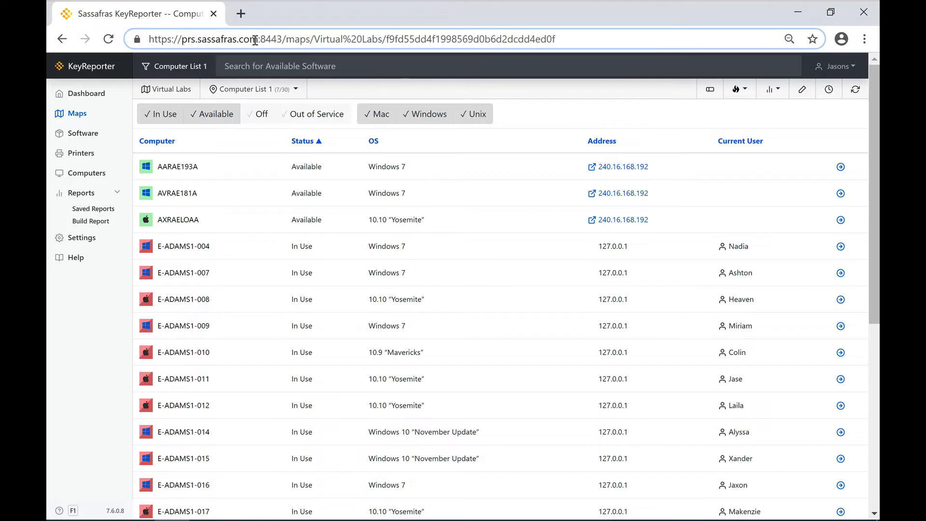
text(frame)
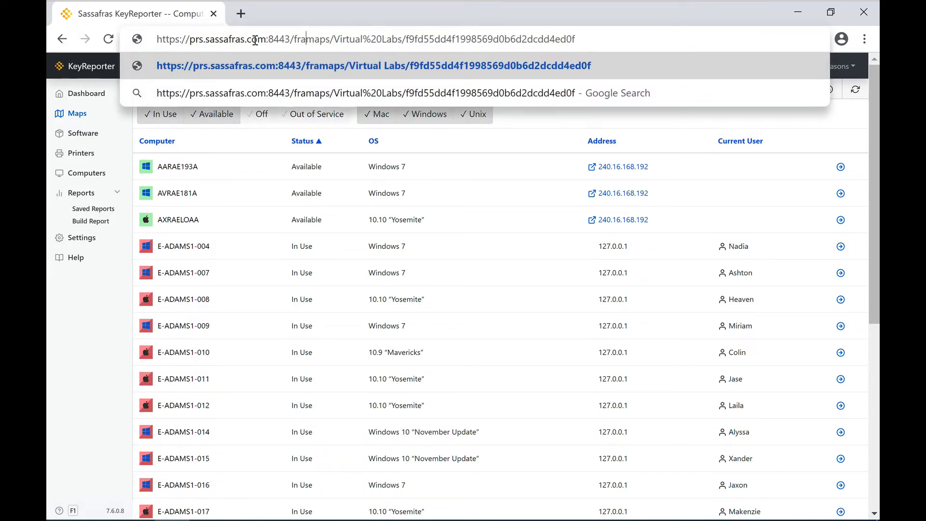
text(-core/)
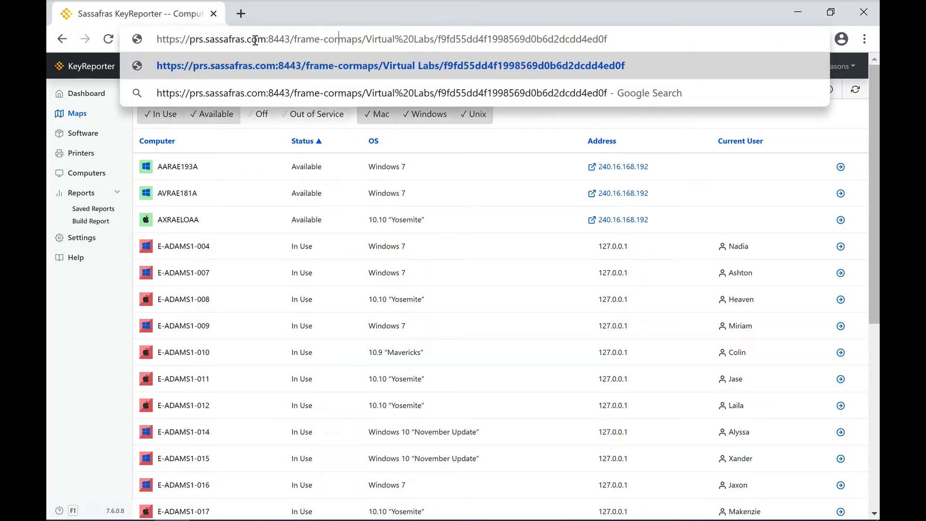
key(Return)
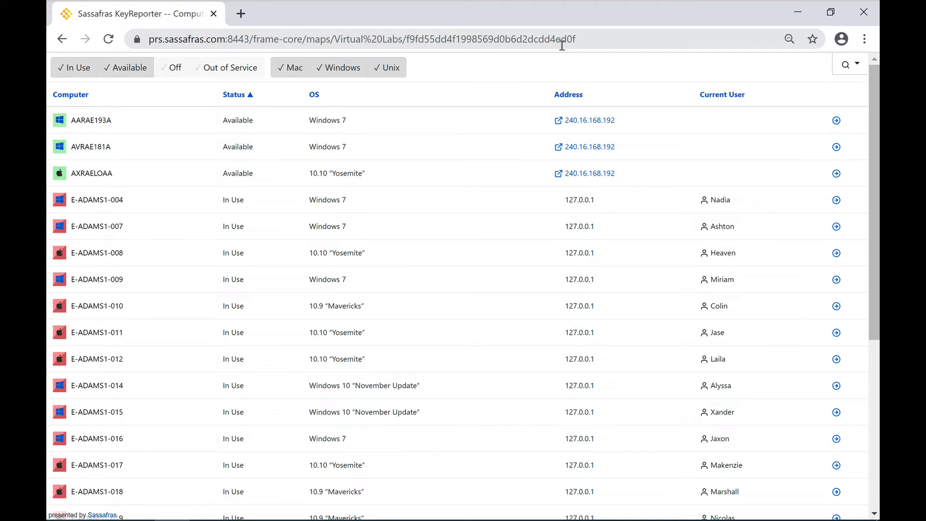
Append "?stat=free" to the framed page address and load it to list only available computers
click(603, 38)
key(End)
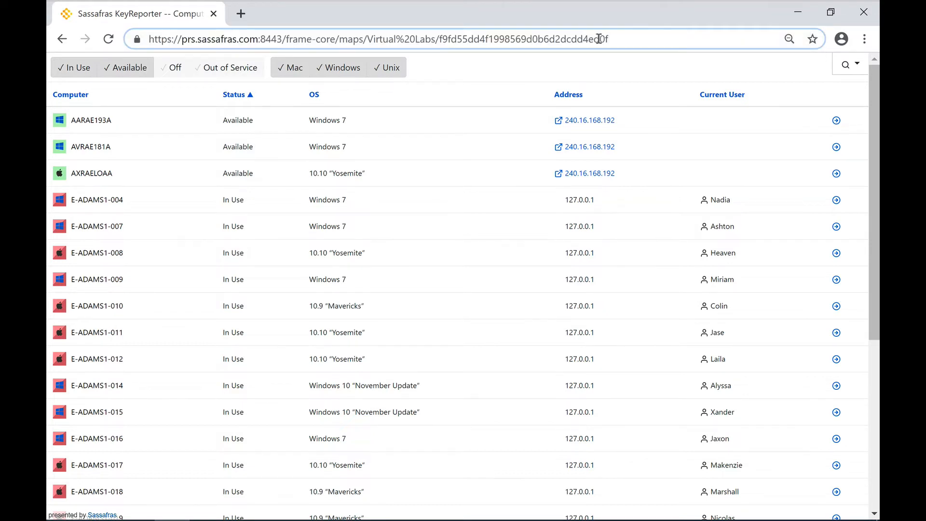
text(?stat)
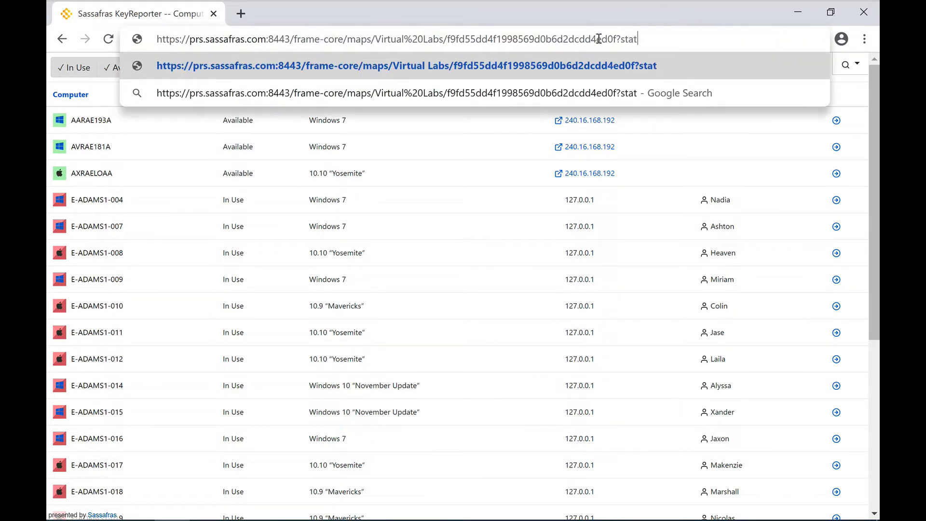
text(=free)
key(Return)
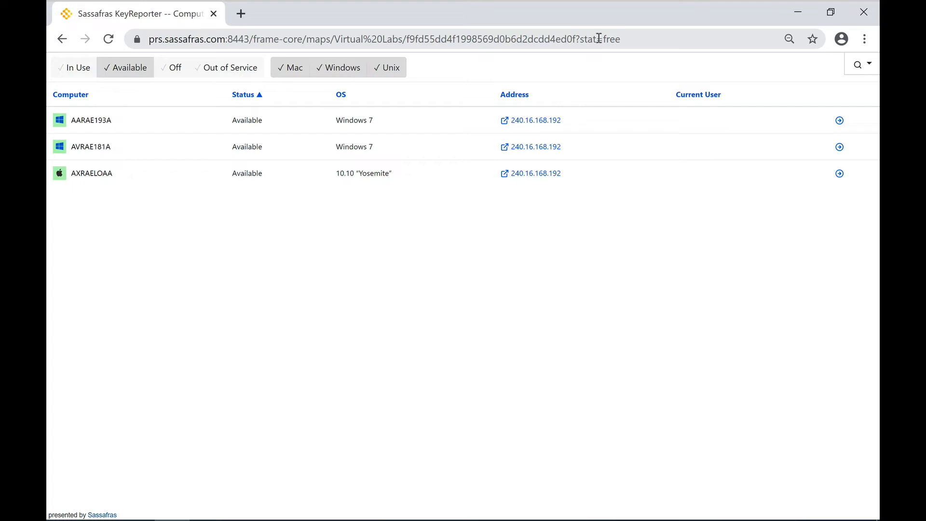
Go back through the previous pages to the Virtual Labs map overview
click(62, 39)
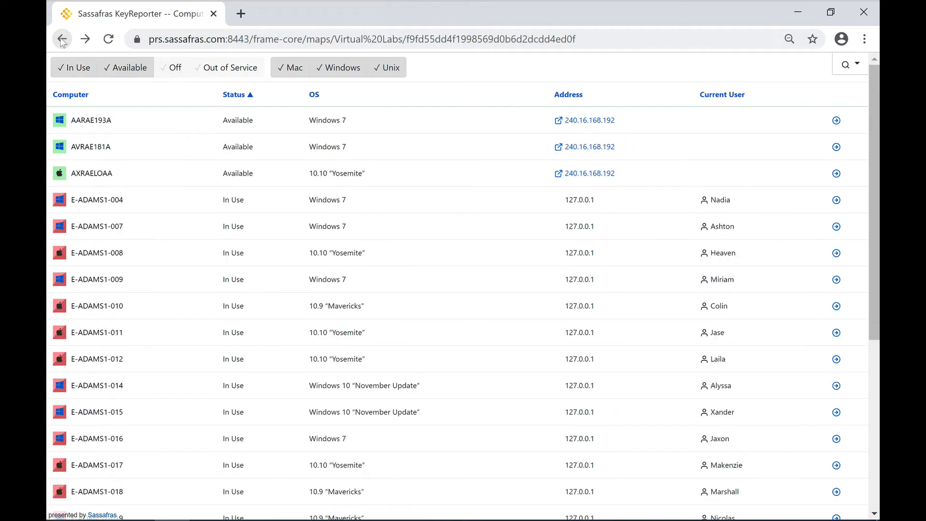
click(62, 39)
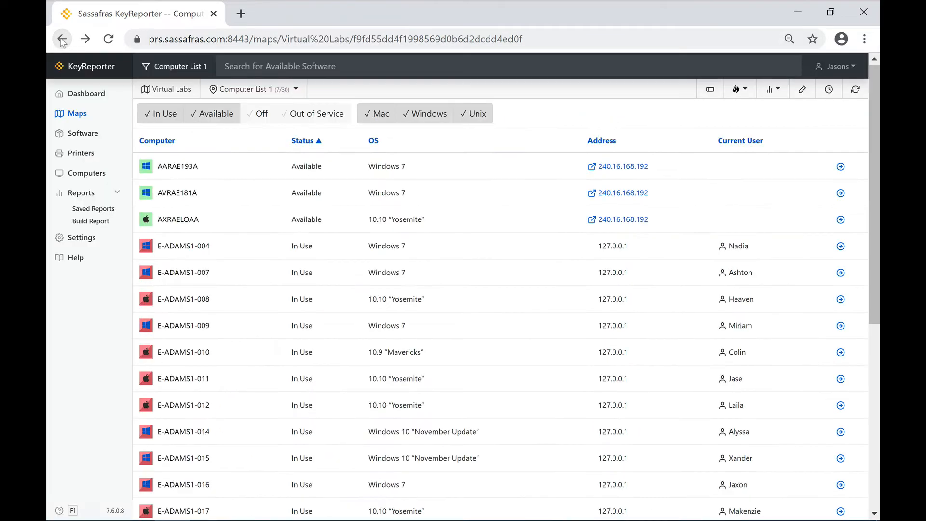
click(63, 40)
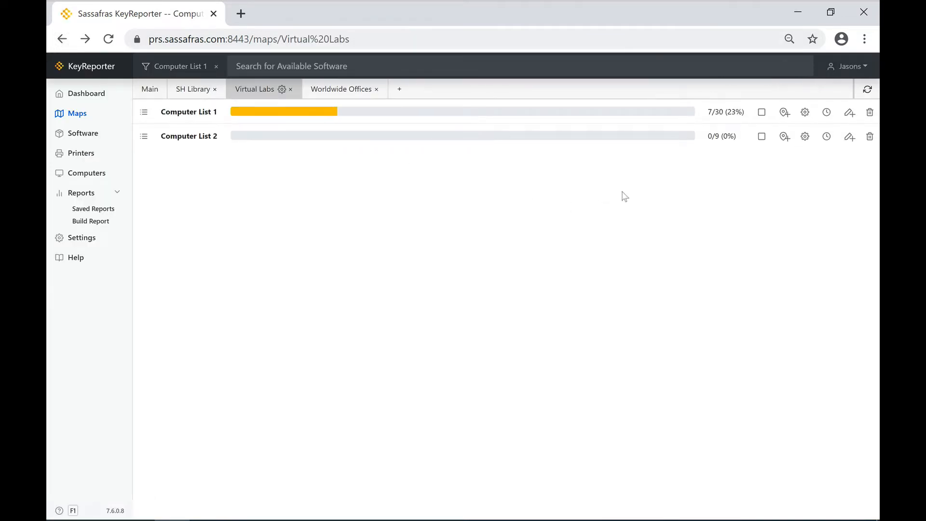
Make Computer List 1 and Computer List 2 publicly visible in the Virtual Labs map, and log out to see the public view
click(761, 112)
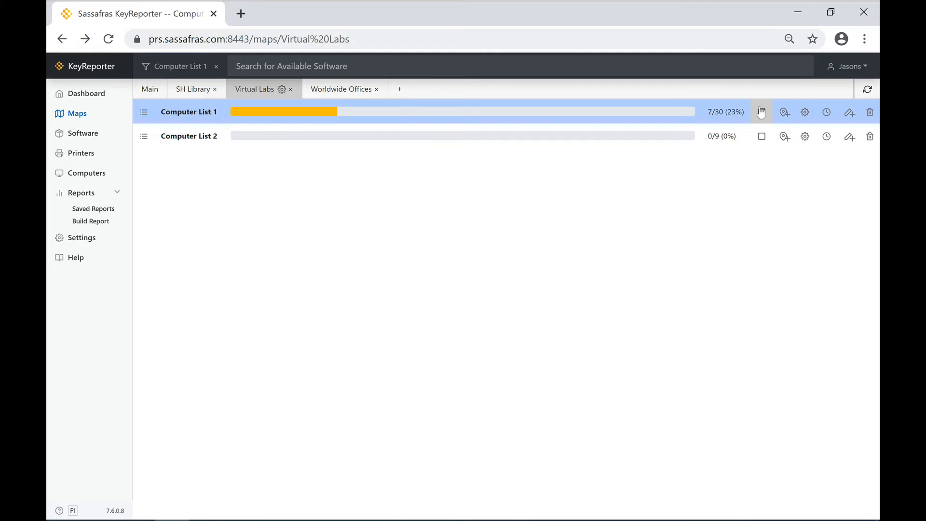
click(762, 136)
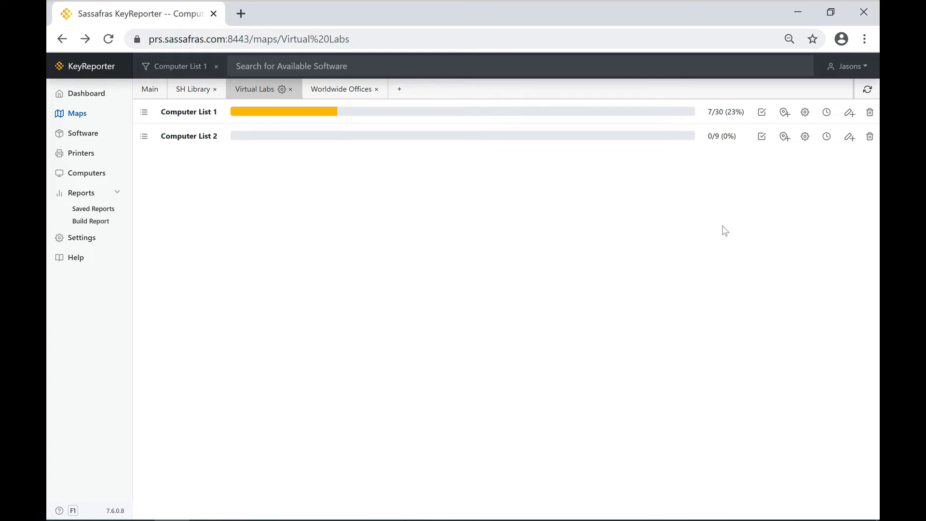
click(848, 66)
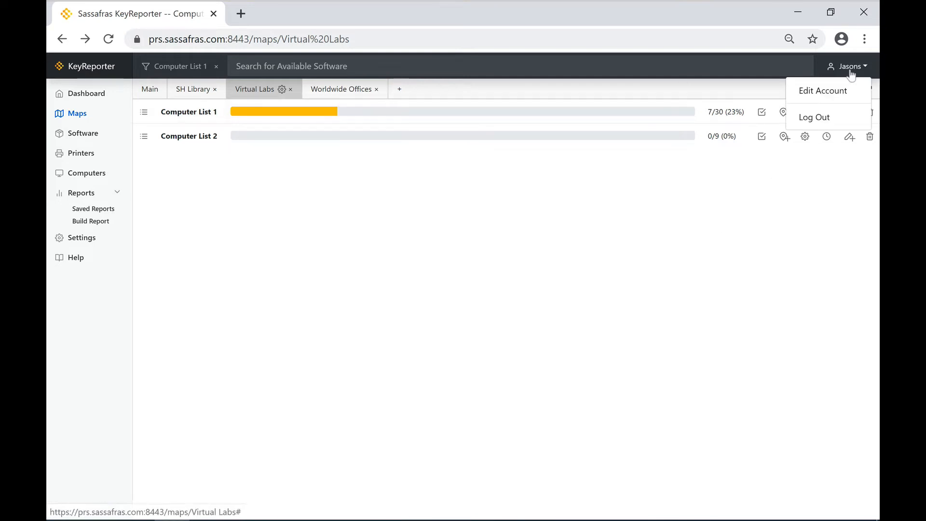
click(822, 117)
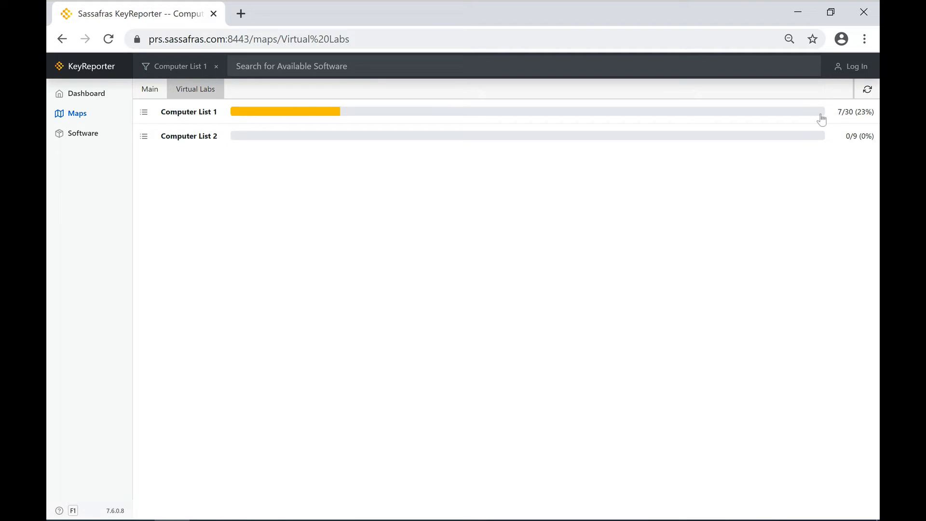
Open the computer listing for Computer List 1 from the public Virtual Labs map
click(793, 112)
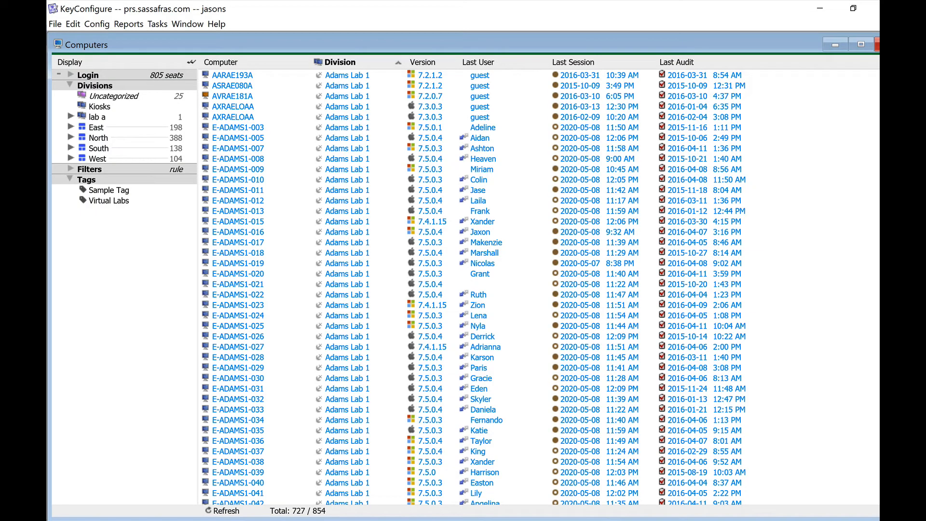
Switch to KeyConfigure, disable the built-in KeyReporter Guest account in Admin Access, and save the change
click(184, 25)
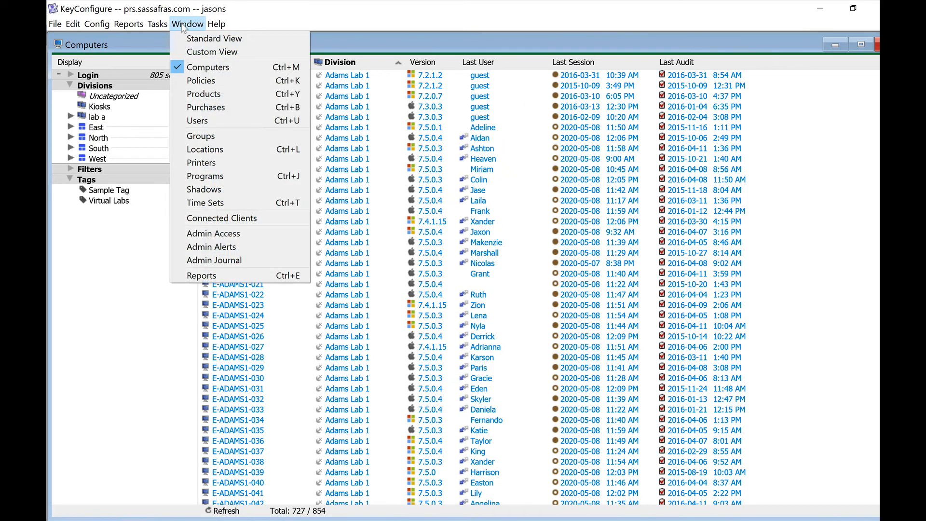
click(214, 235)
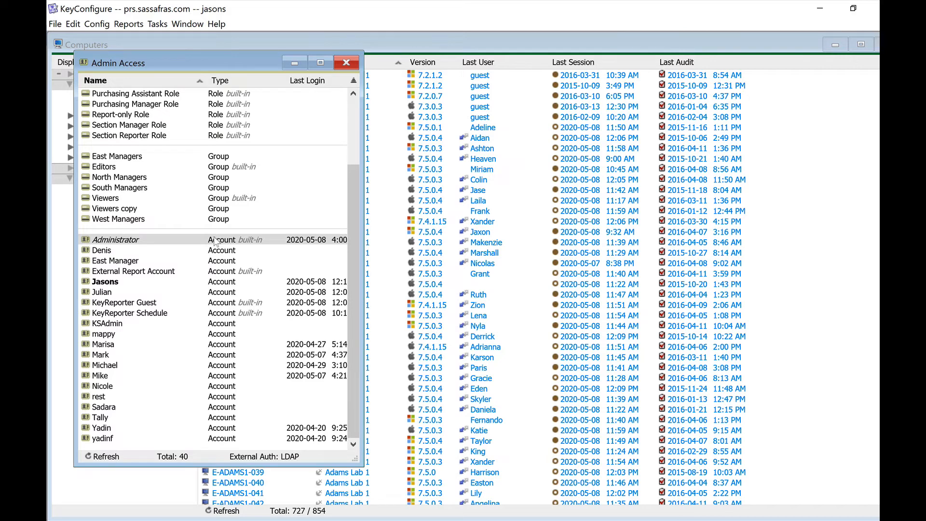
click(152, 304)
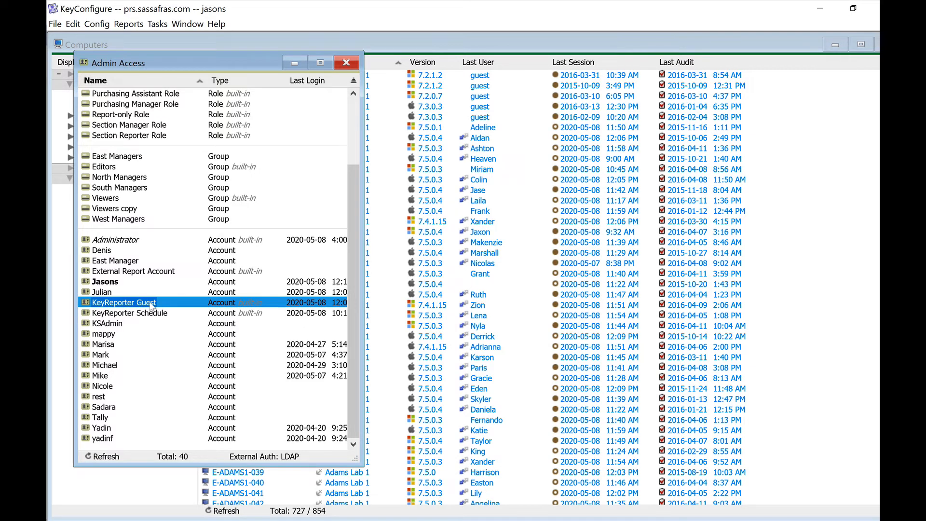
double_click(150, 302)
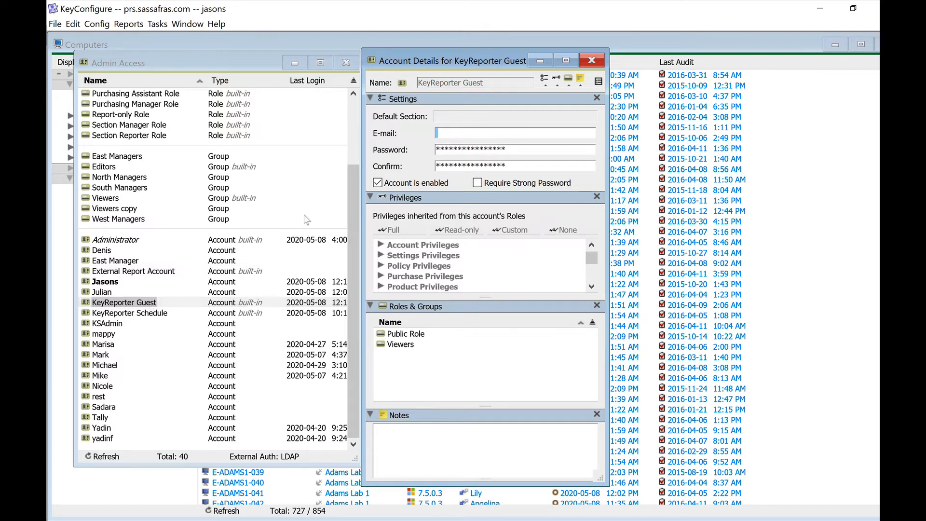
click(378, 184)
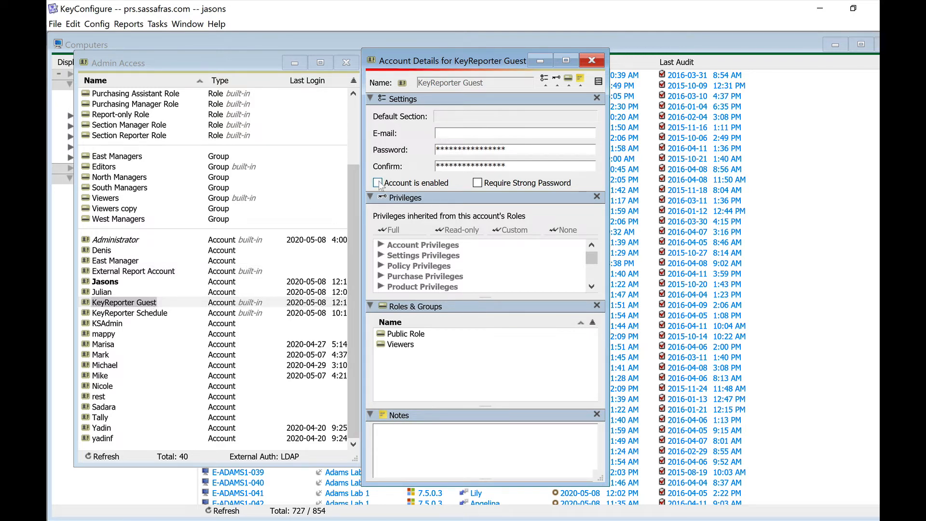
click(592, 60)
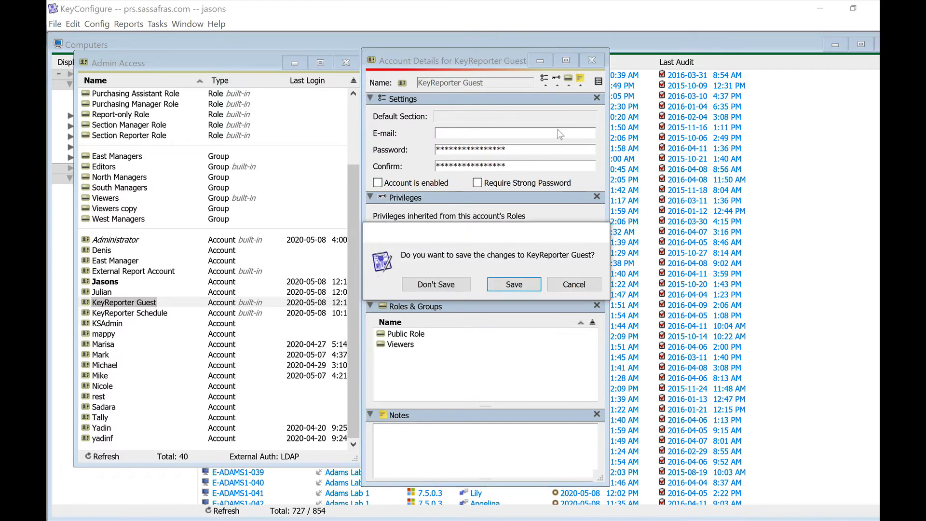
click(516, 282)
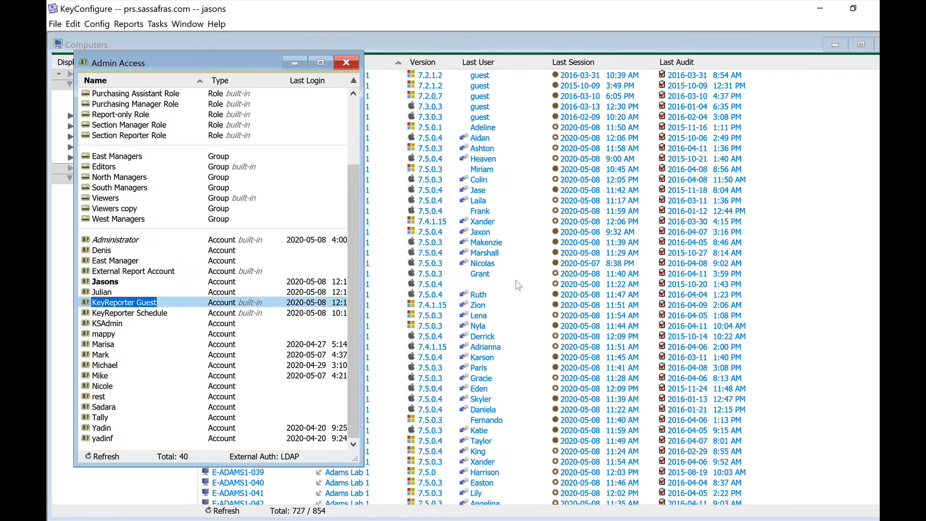
Create a new external admin account named "Student"
right_click(186, 370)
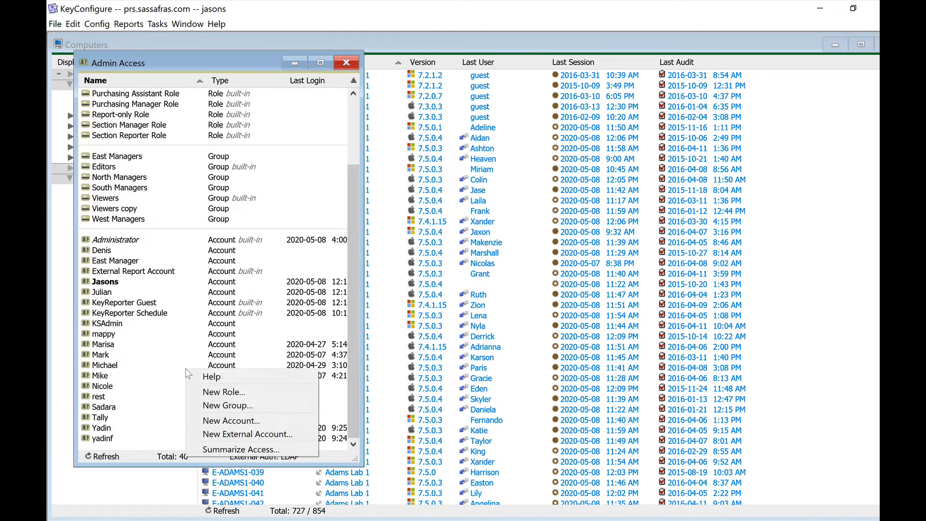
click(294, 435)
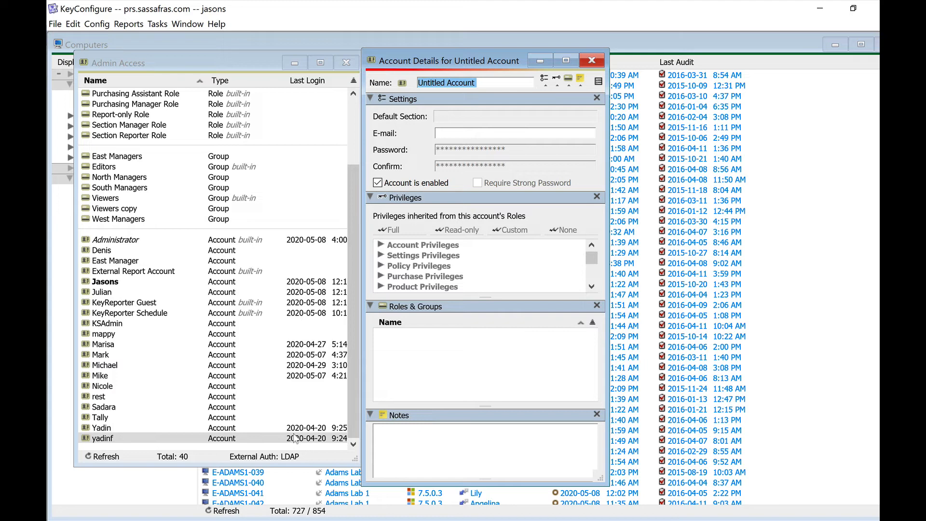
text(Studen)
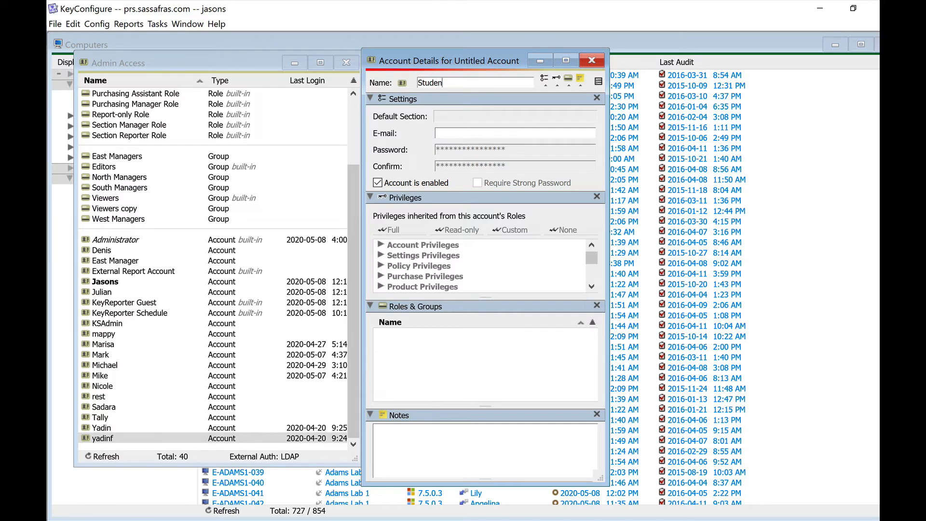
text(t)
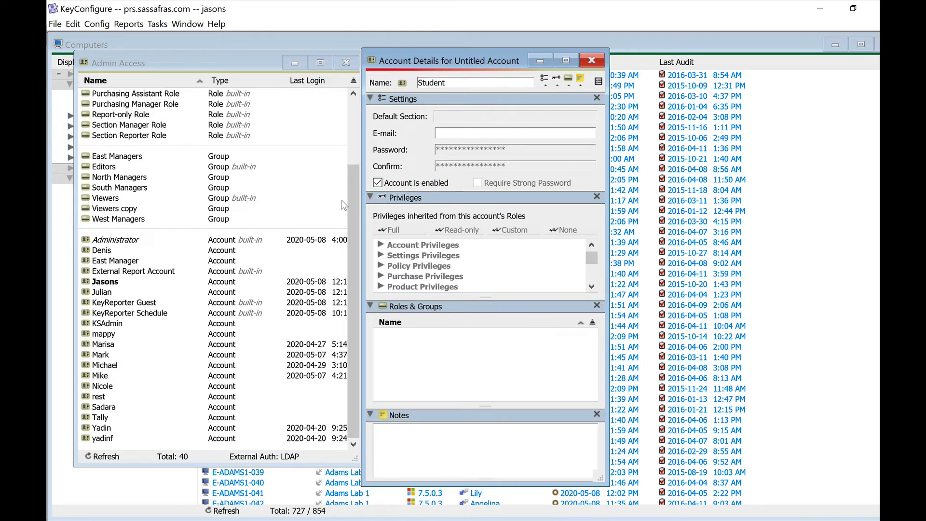
Assign the Public Role and the Viewers group to the Student account and save it
drag(351, 199, 351, 133)
drag(128, 167, 468, 349)
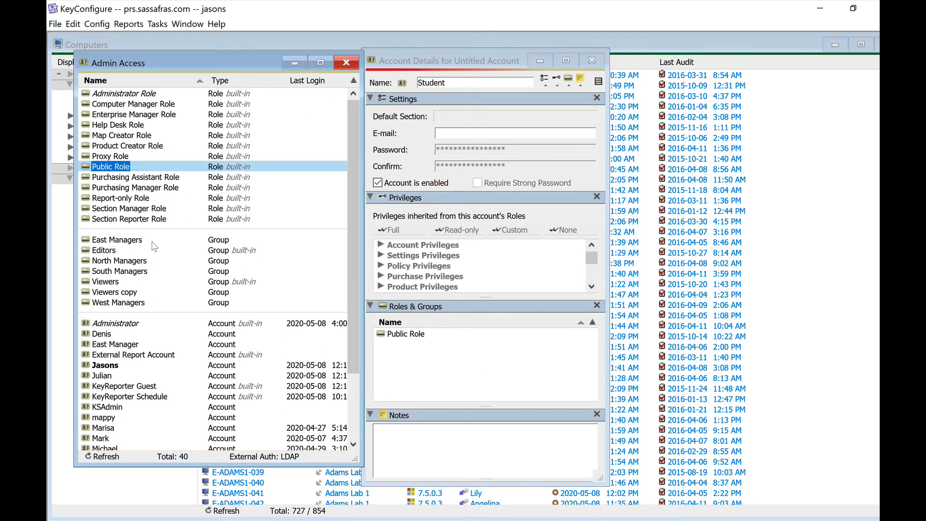
drag(105, 281, 415, 349)
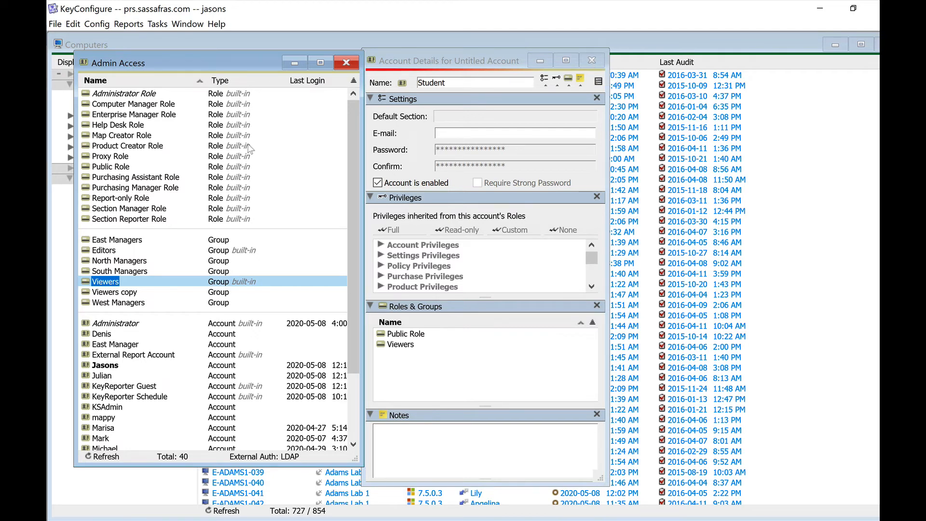
right_click(113, 167)
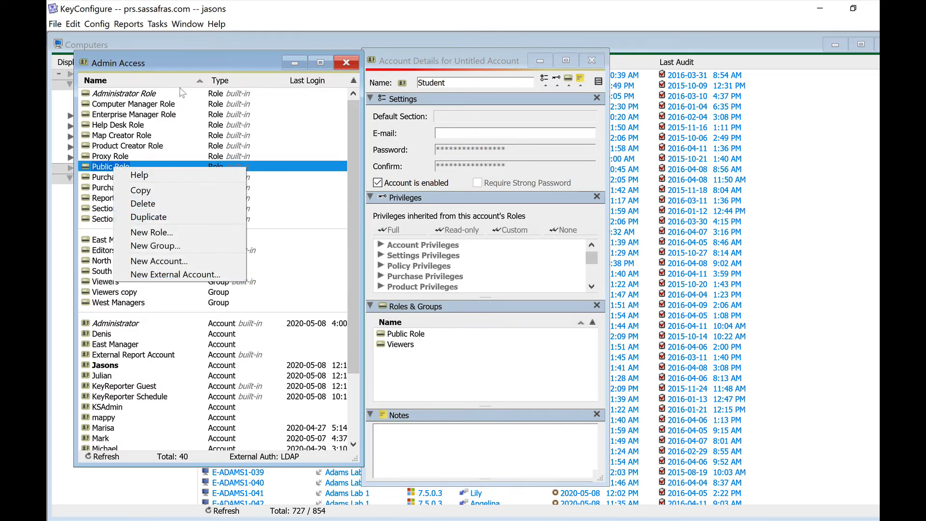
click(192, 67)
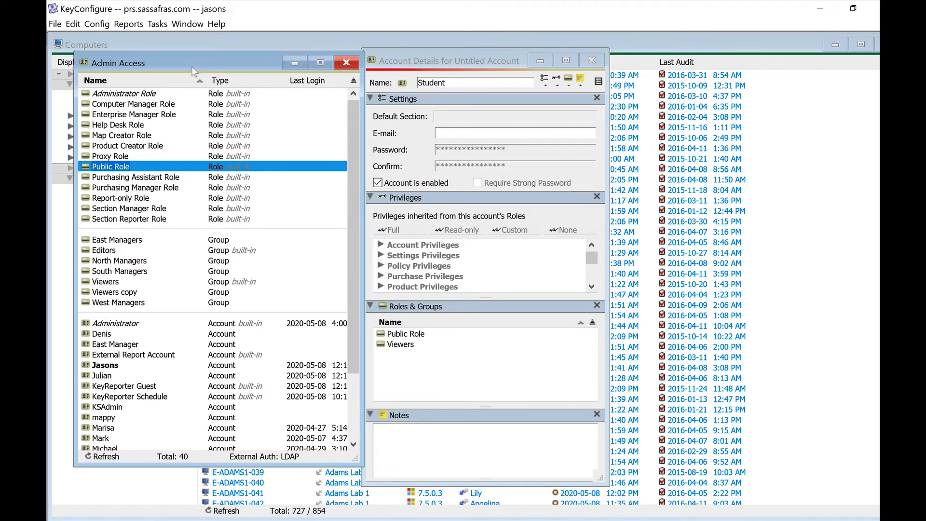
click(589, 62)
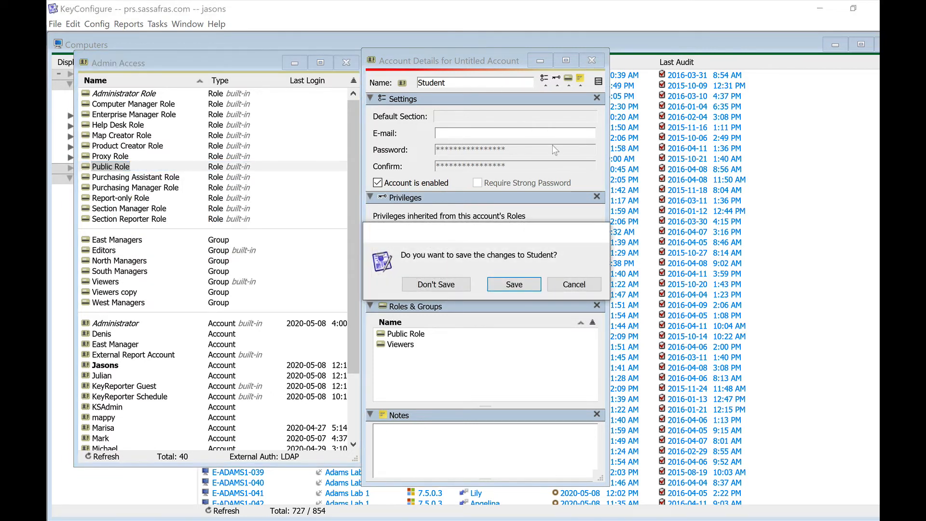
click(527, 279)
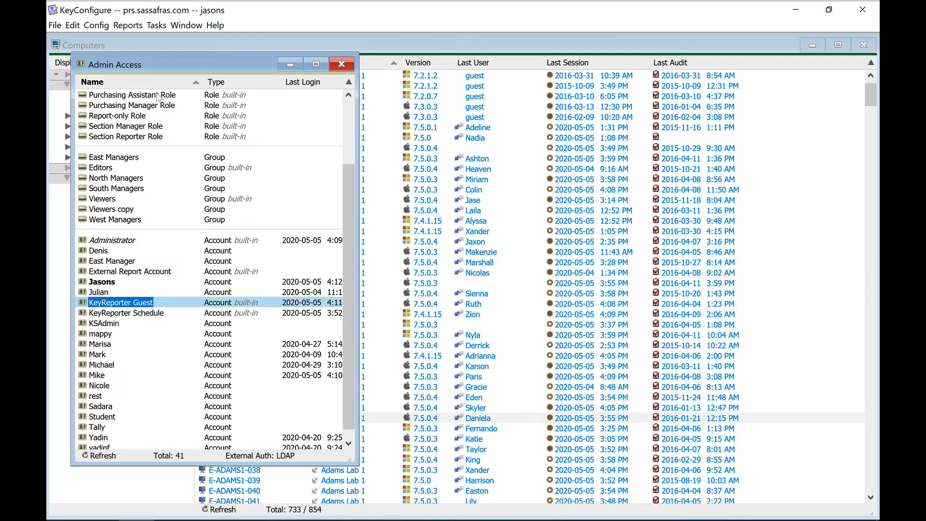
Set unknown external logins to use the Student account in the Admin Authentication settings and confirm
click(98, 26)
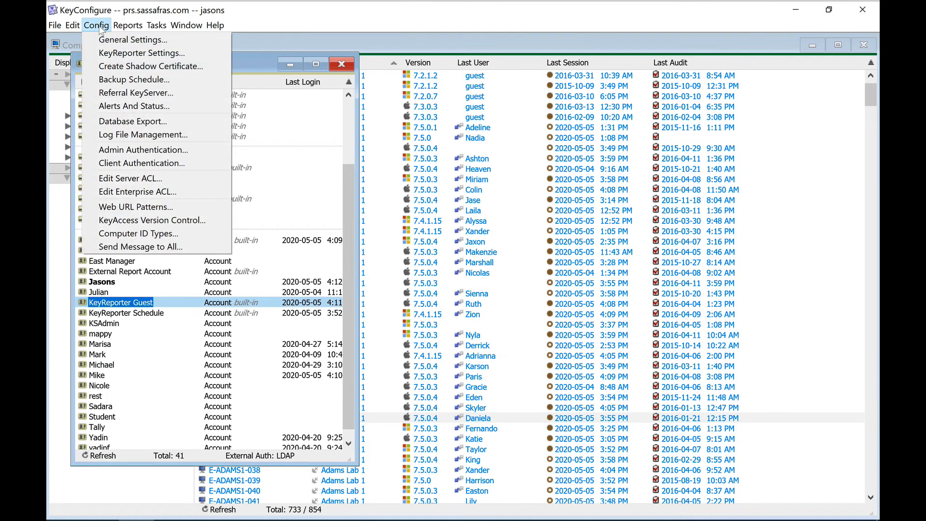
click(118, 150)
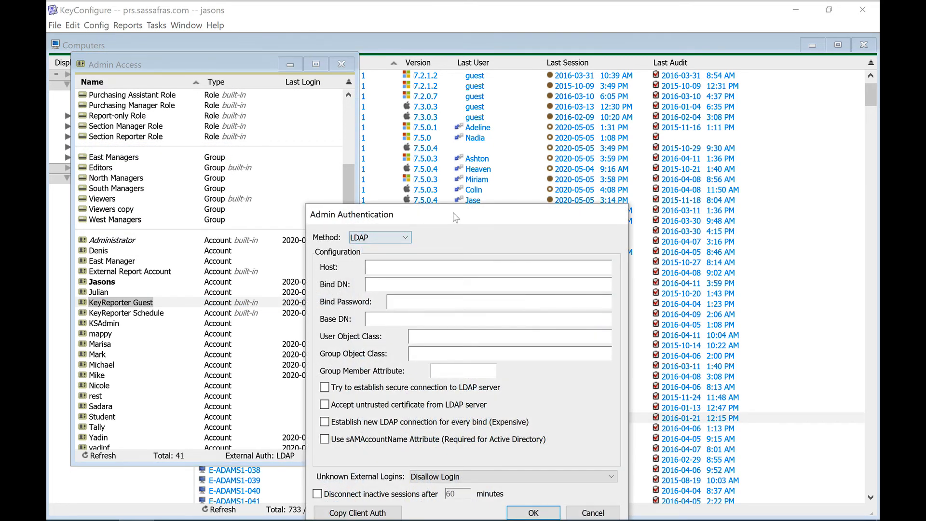
drag(455, 217, 458, 126)
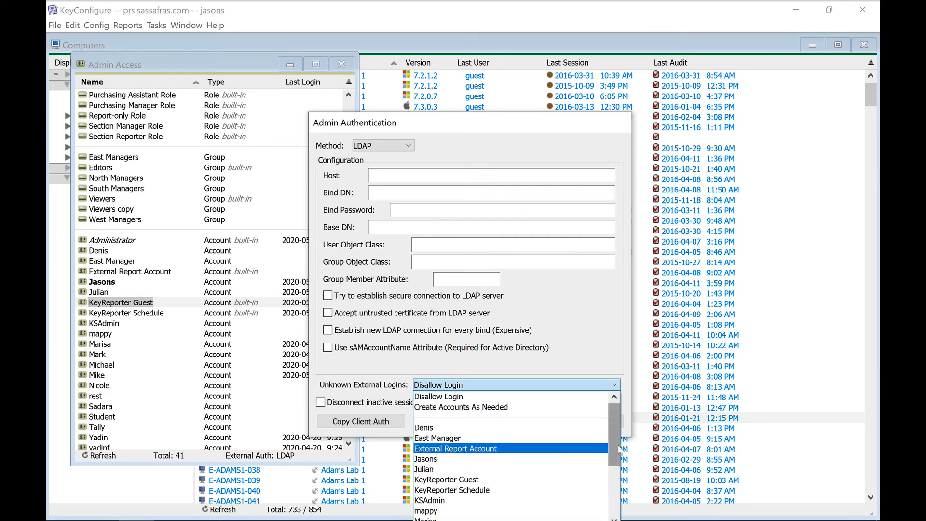
drag(614, 408, 617, 497)
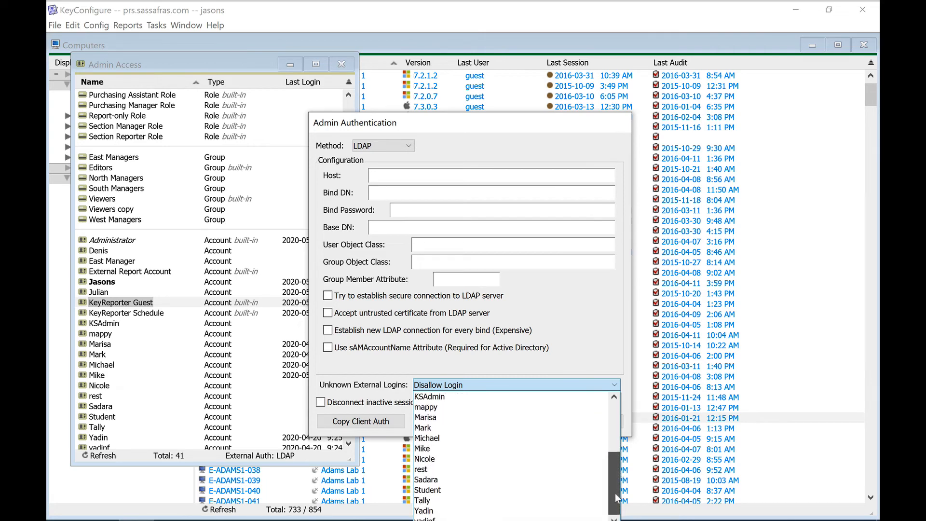
click(525, 490)
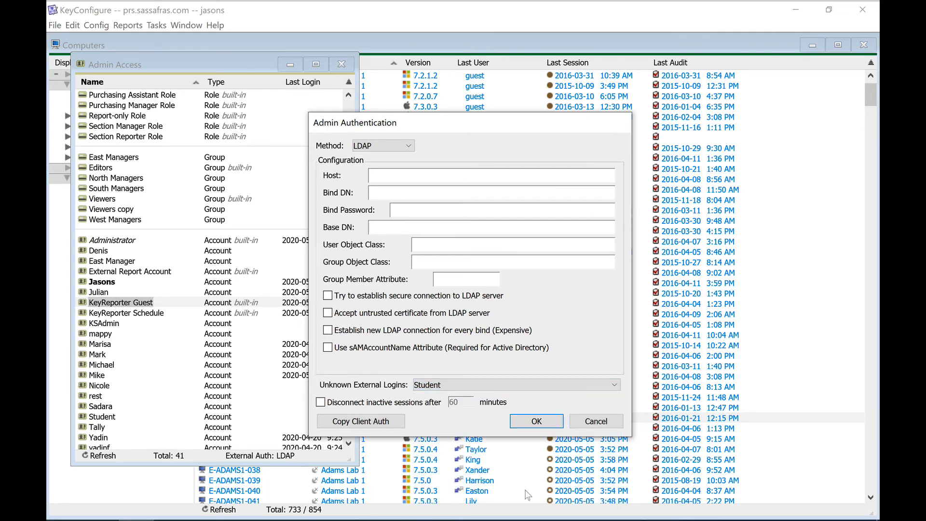
click(541, 425)
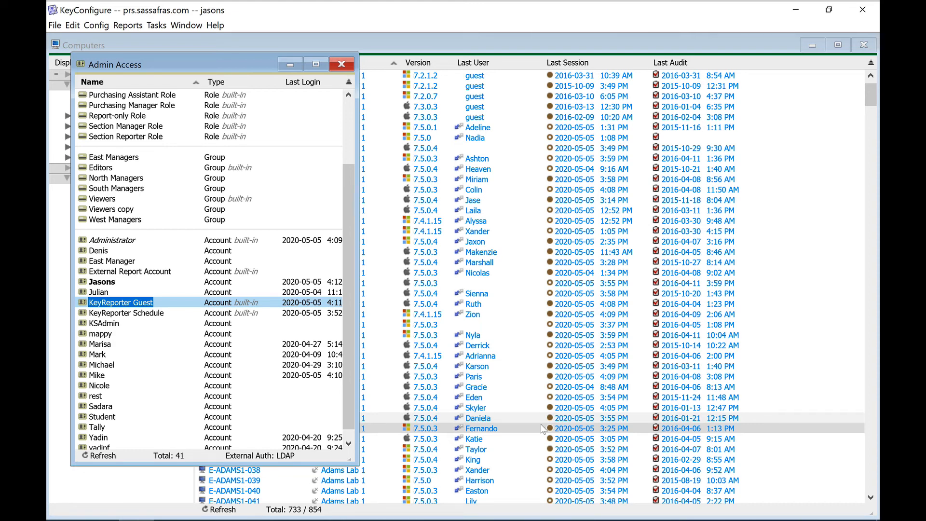
Switch back to KeyReporter in the browser and open its sign-in page
click(171, 520)
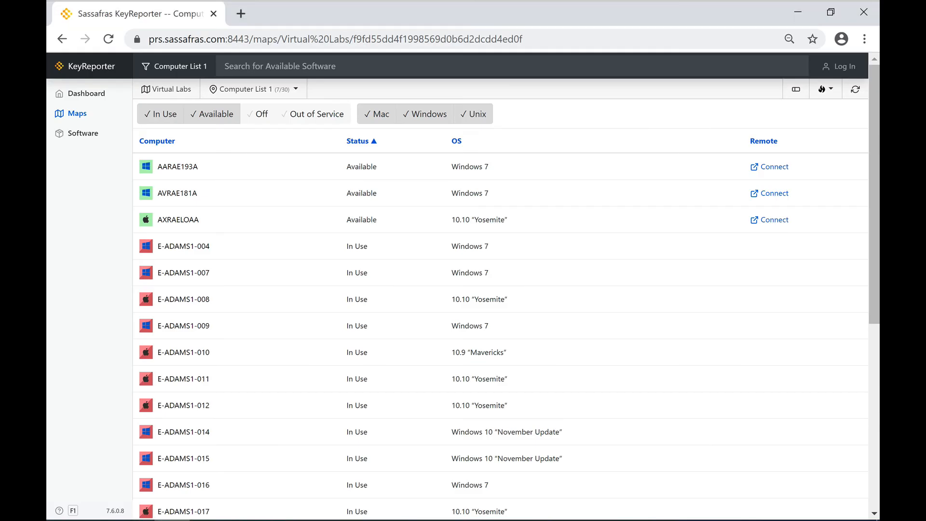
click(827, 65)
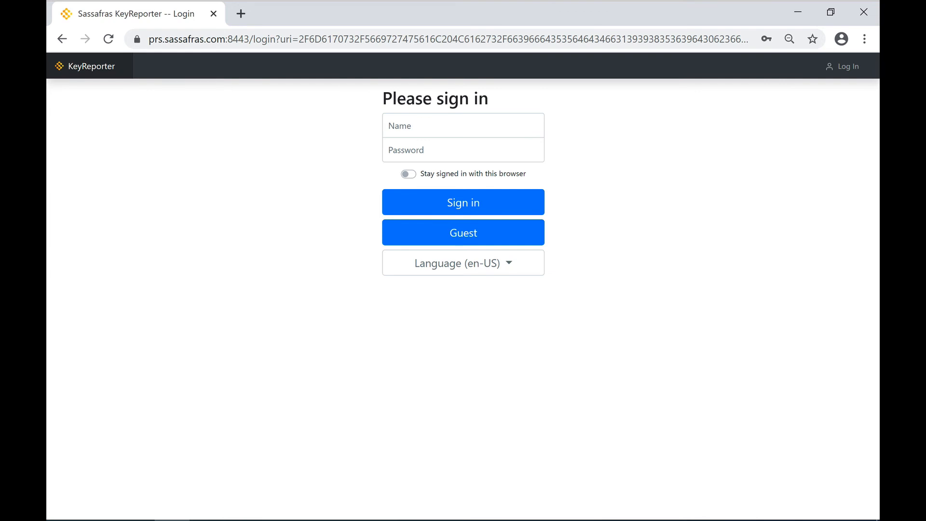
Load the KeyReporter Security Considerations article at sassafras.com/kr-security in a new browser tab
click(241, 14)
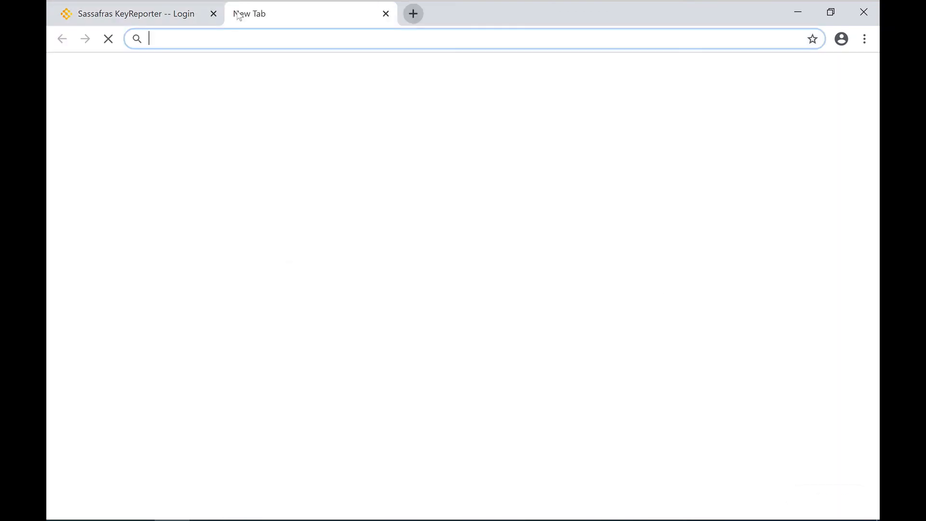
text(s)
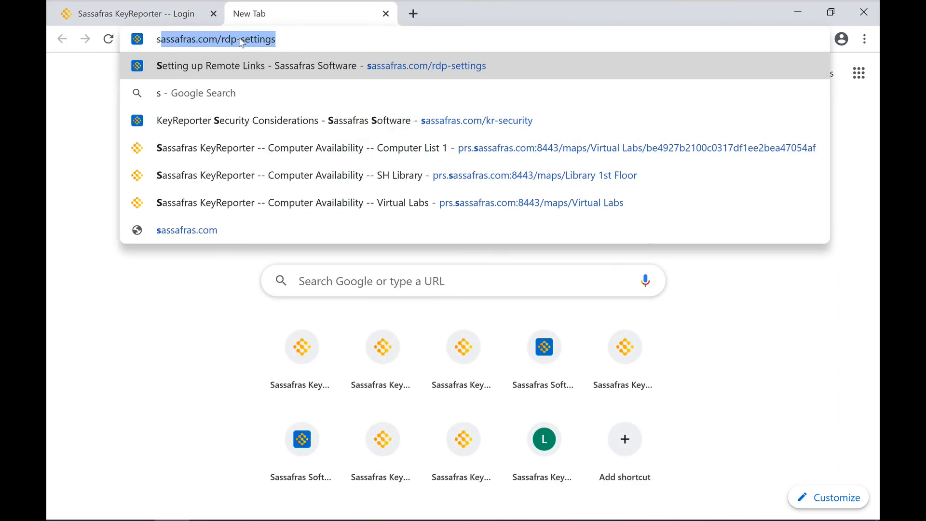
text(assafras)
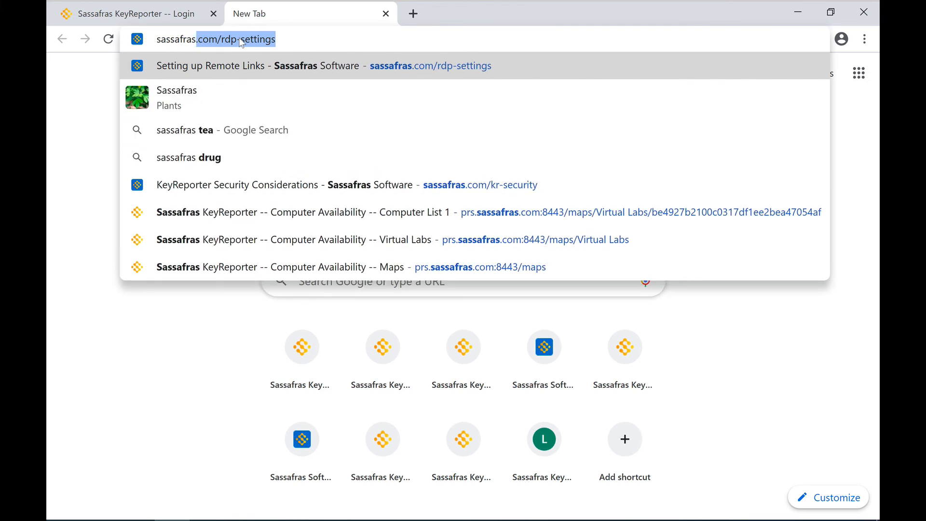
text(.com)
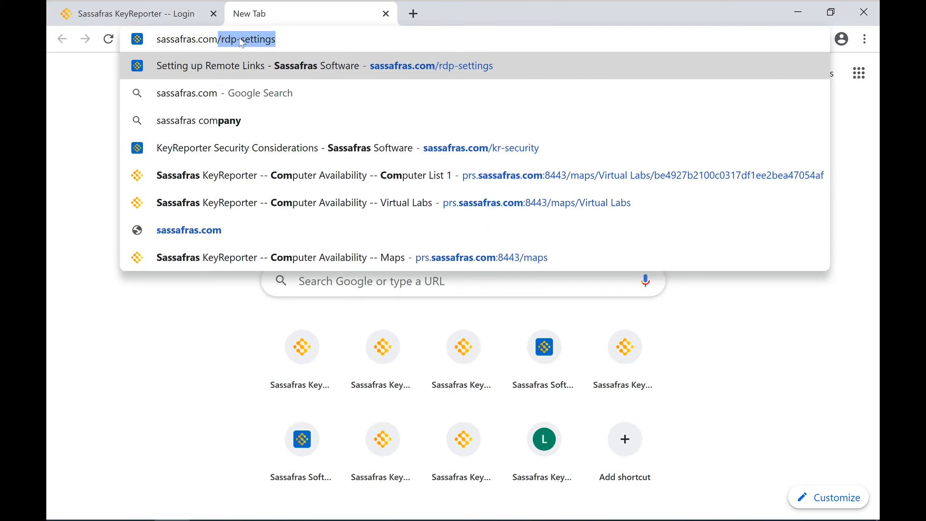
text(/)
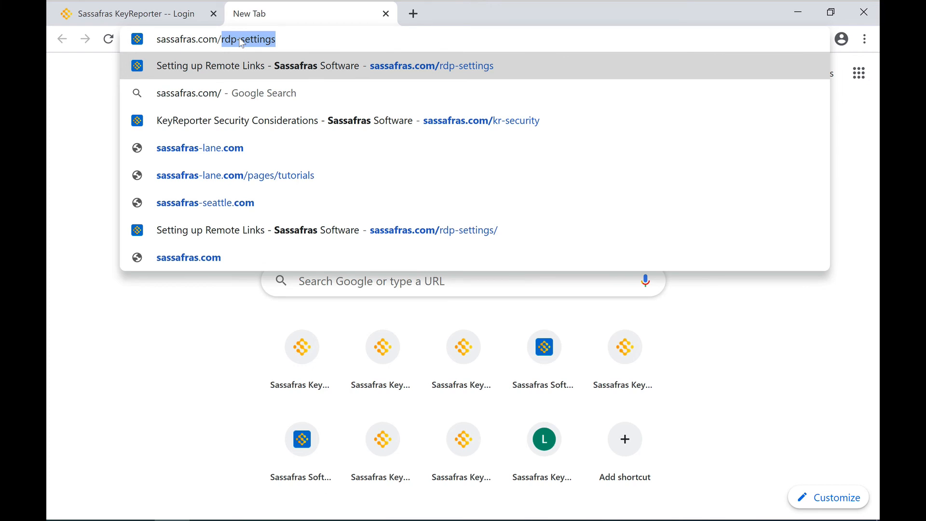
text(kr-)
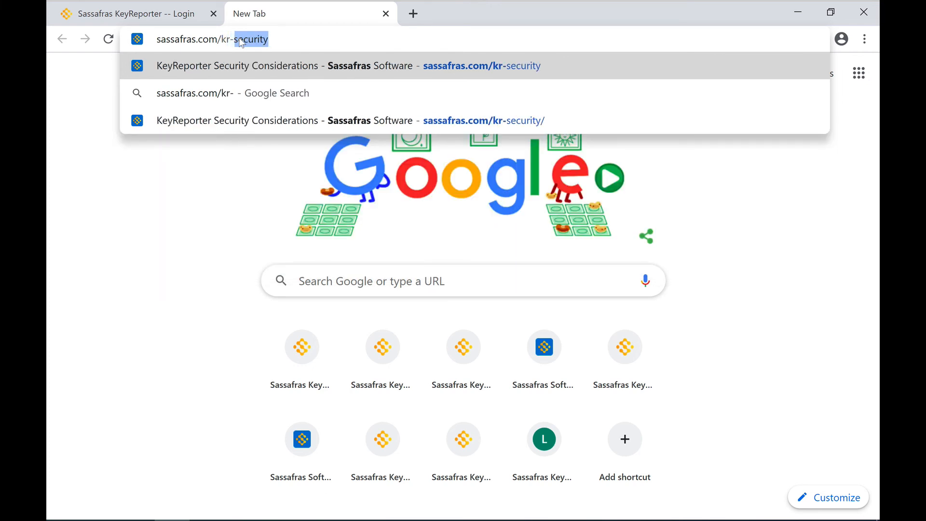
text(security)
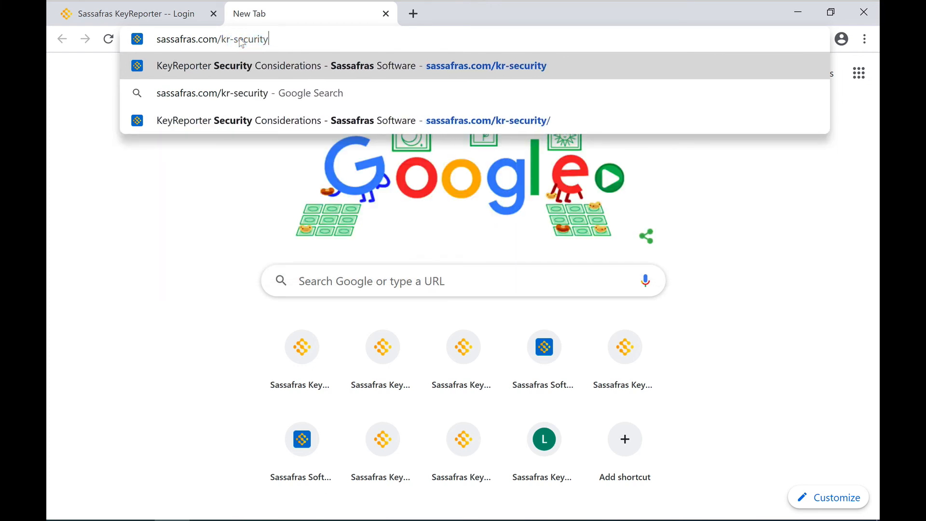
key(Return)
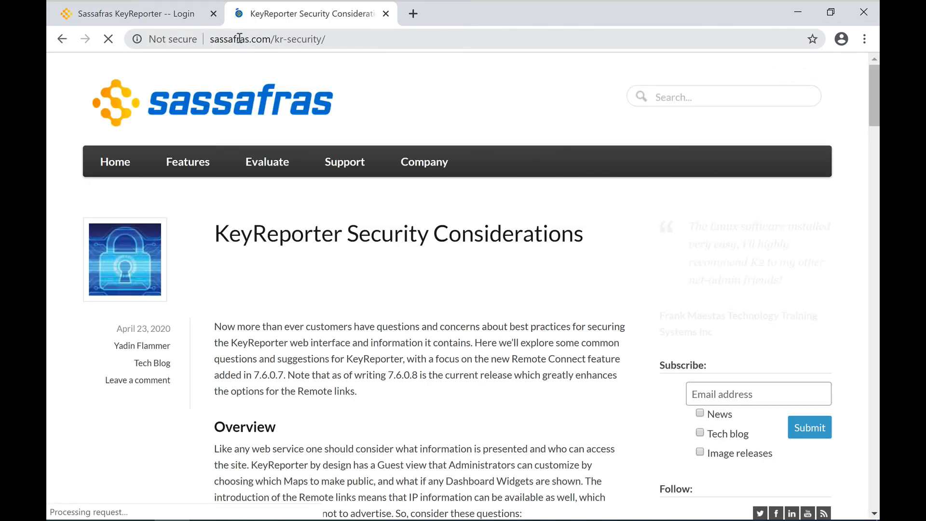
Load the Setting up Remote Links article at sassafras.com/rdp-settings in another new browser tab
click(423, 15)
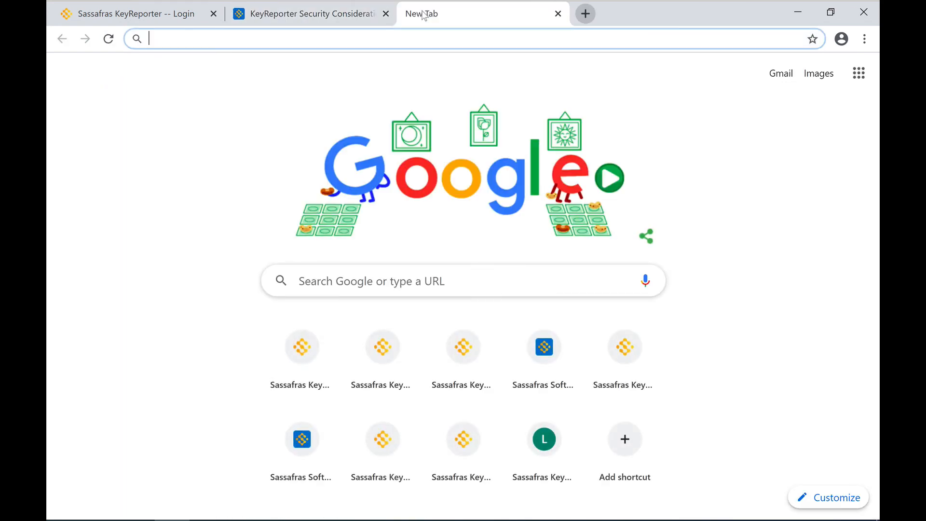
text(sassafra)
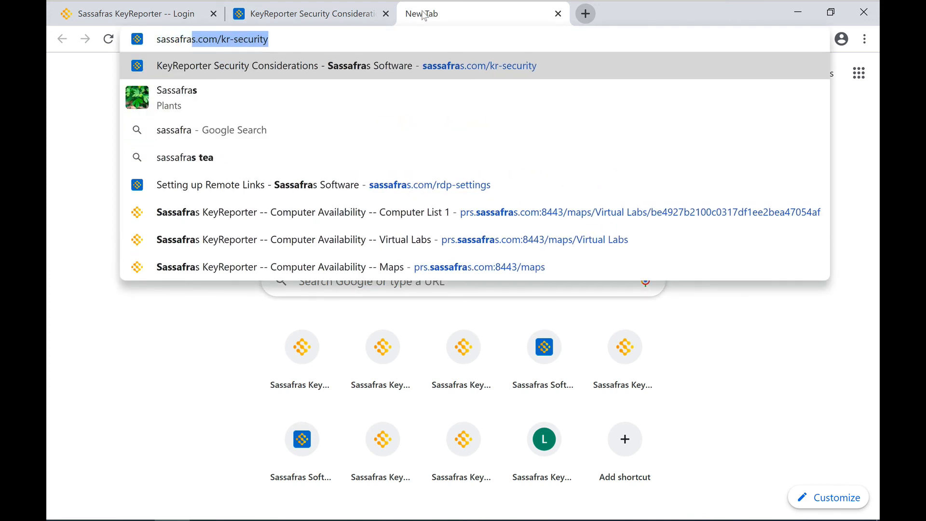
text(s.com)
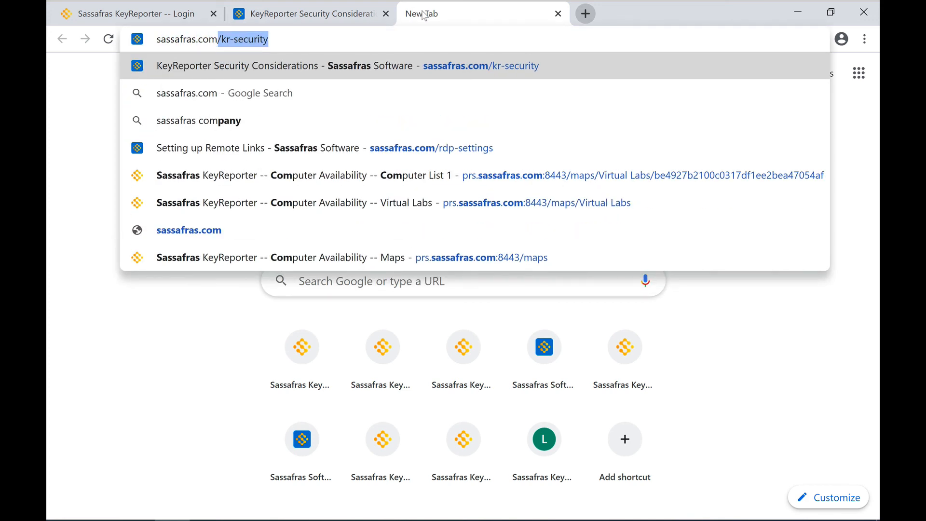
text(/)
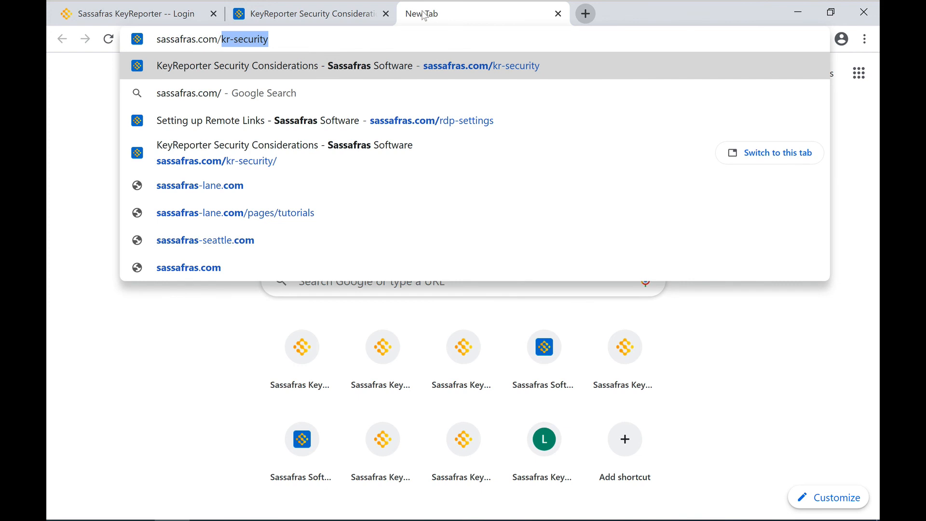
text(rdp)
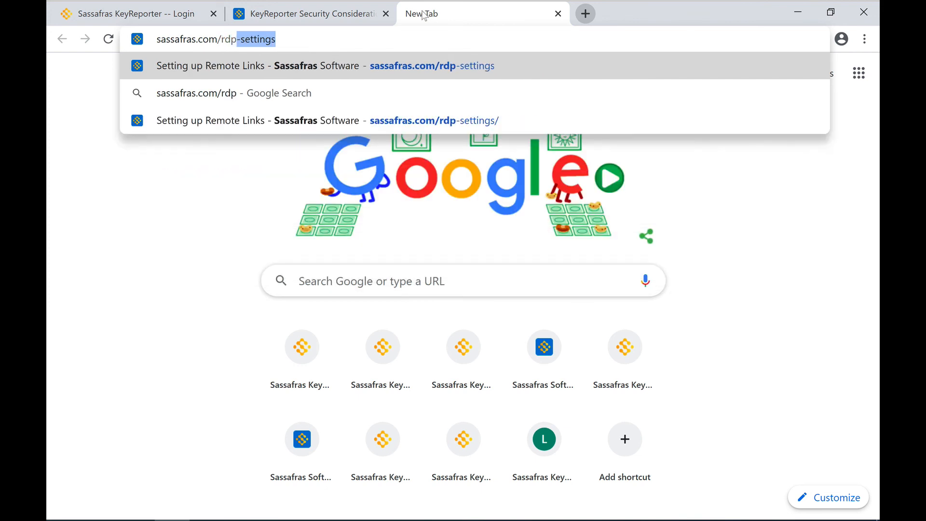
text(-settings)
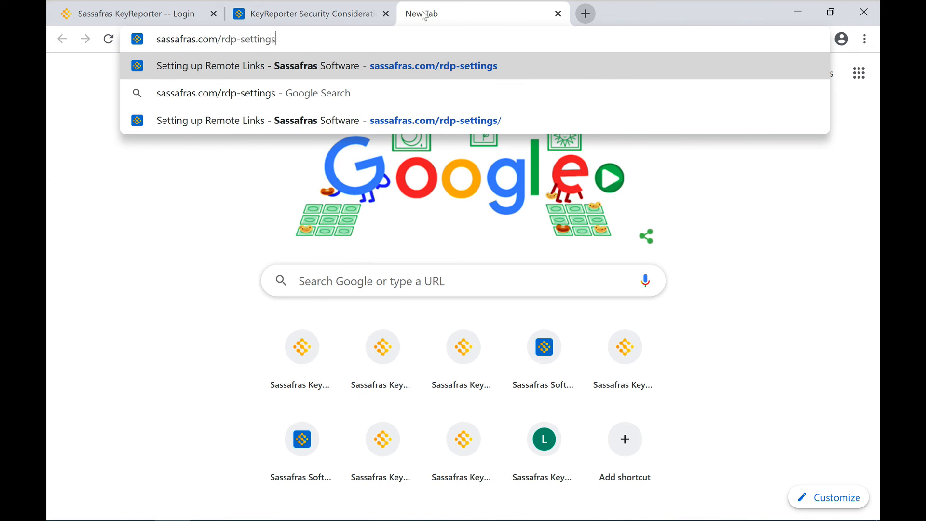
key(Return)
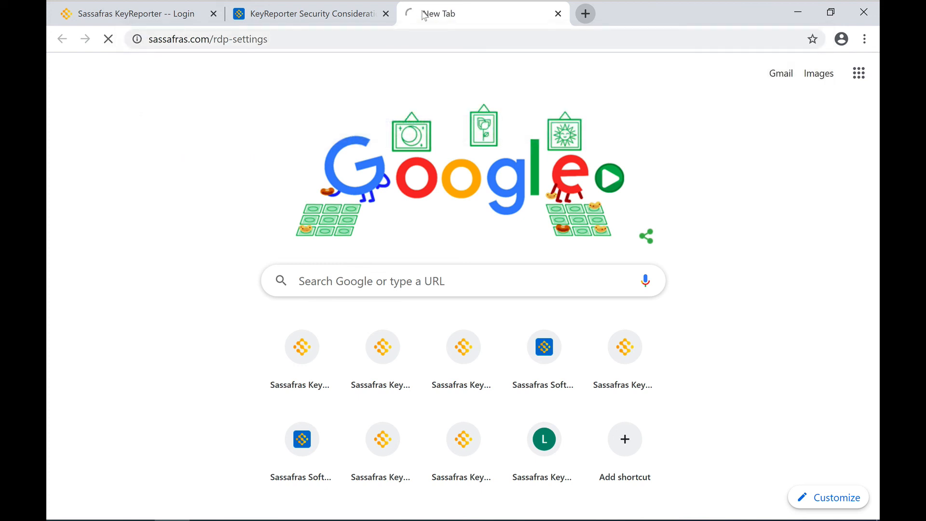